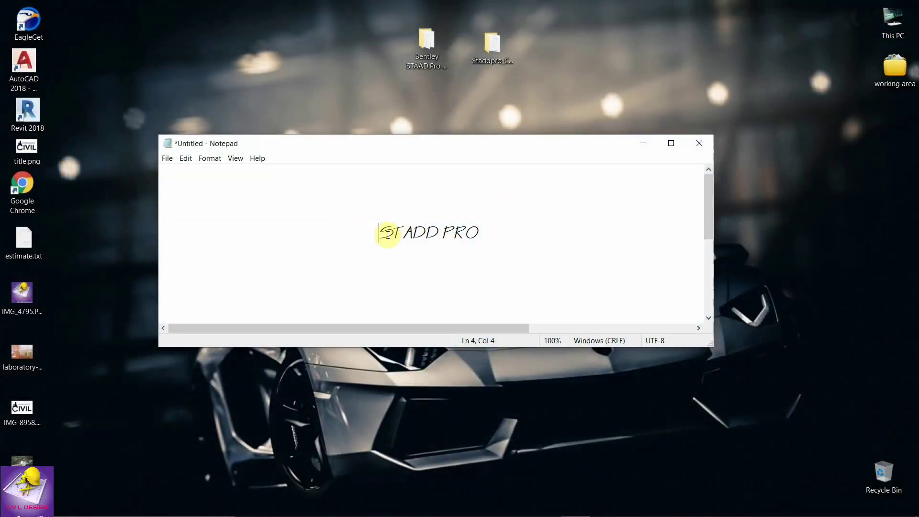
Select the full mega.nz STAAD Pro download URL in the Notepad note for copying.
left_click_drag(378, 232, 484, 232)
left_click(484, 232)
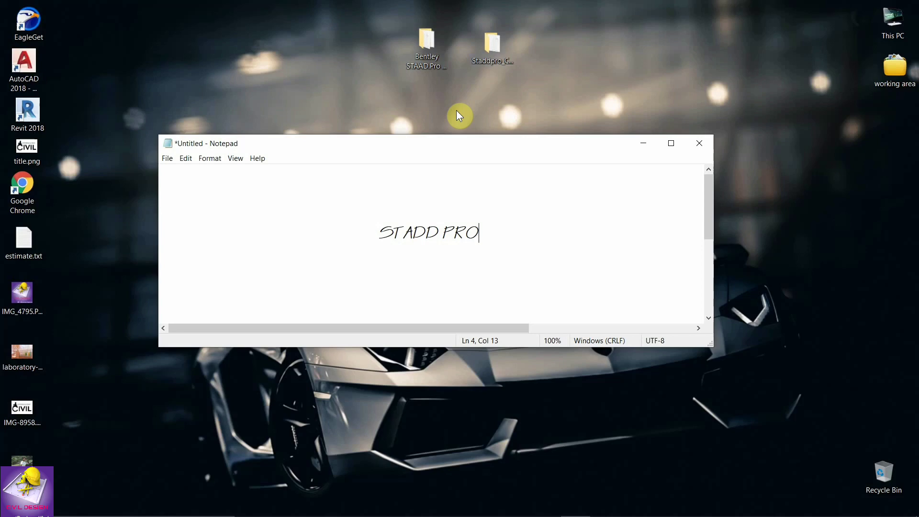
scroll(500, 252, "down", 3)
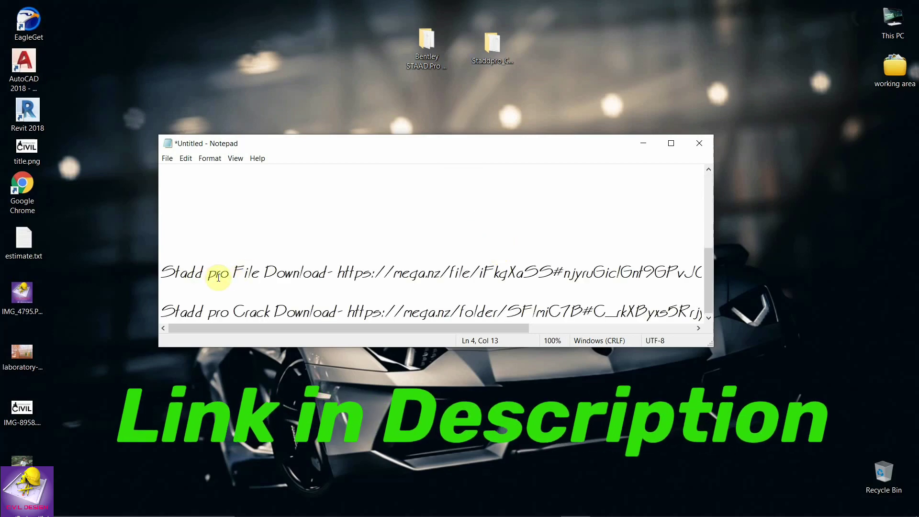
left_click_drag(339, 269, 737, 272)
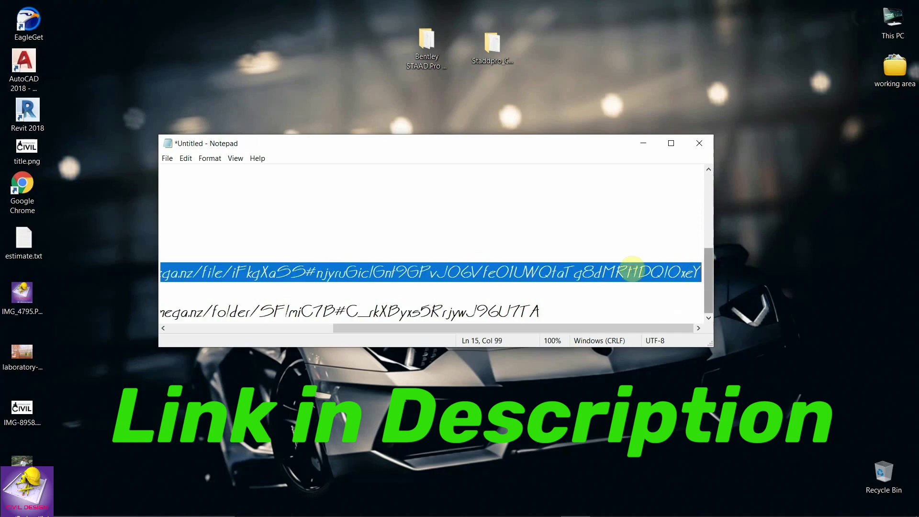
Load the pasted MEGA link in Chrome and download _Getintopc.com_STAAD_Pro_V8i.rar (428.4 MB).
mouse_move(544, 490)
left_click(546, 512)
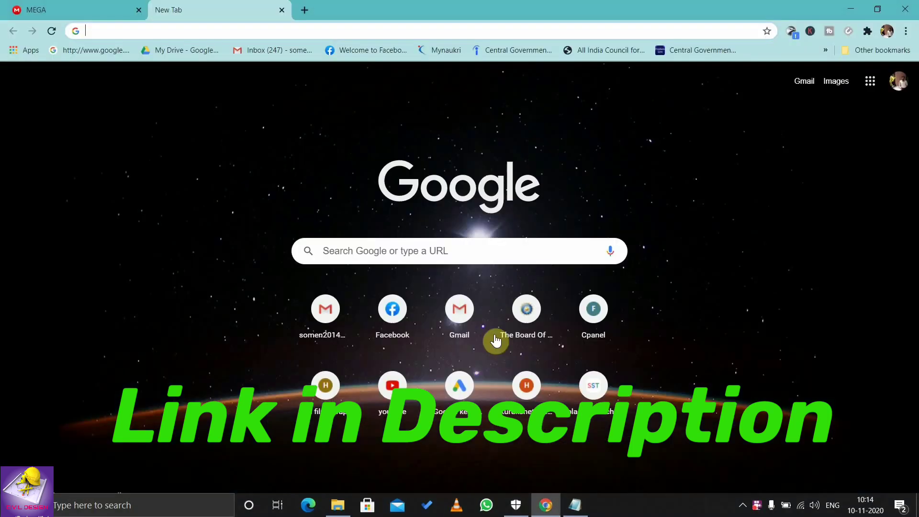
left_click(337, 37)
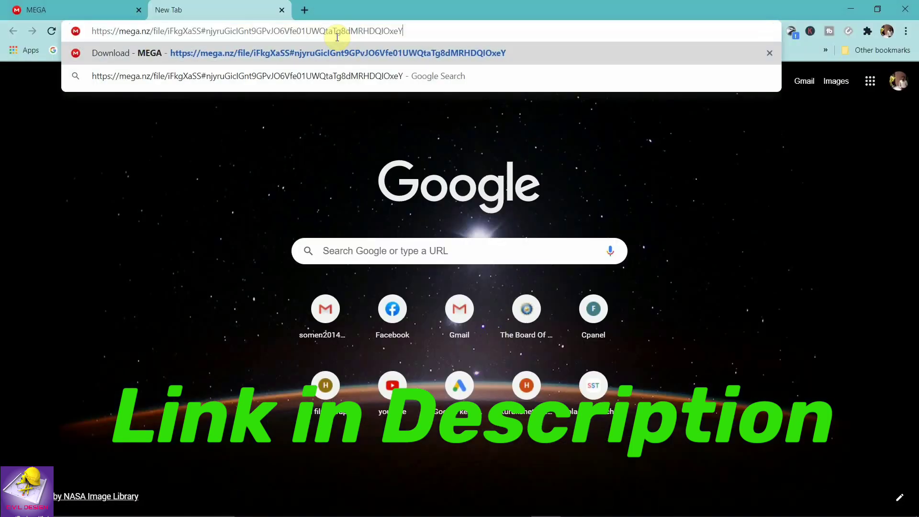
key("Return")
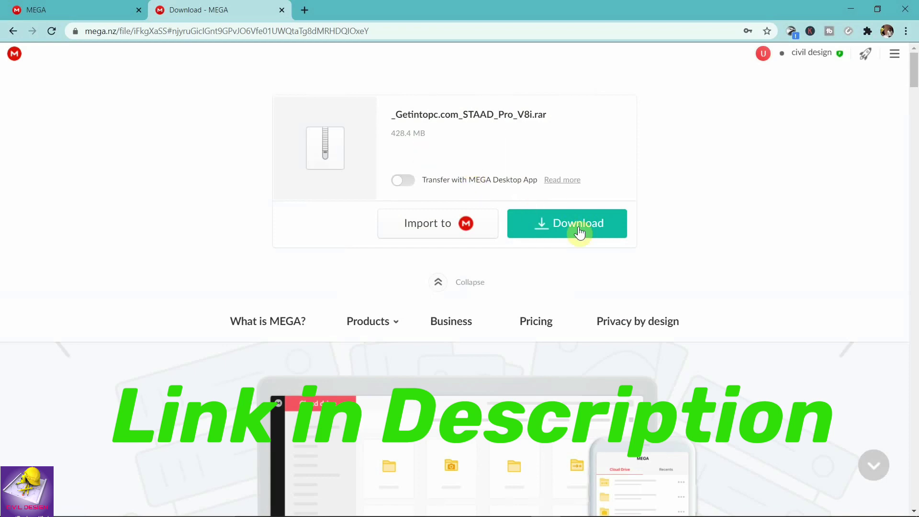
left_click(584, 223)
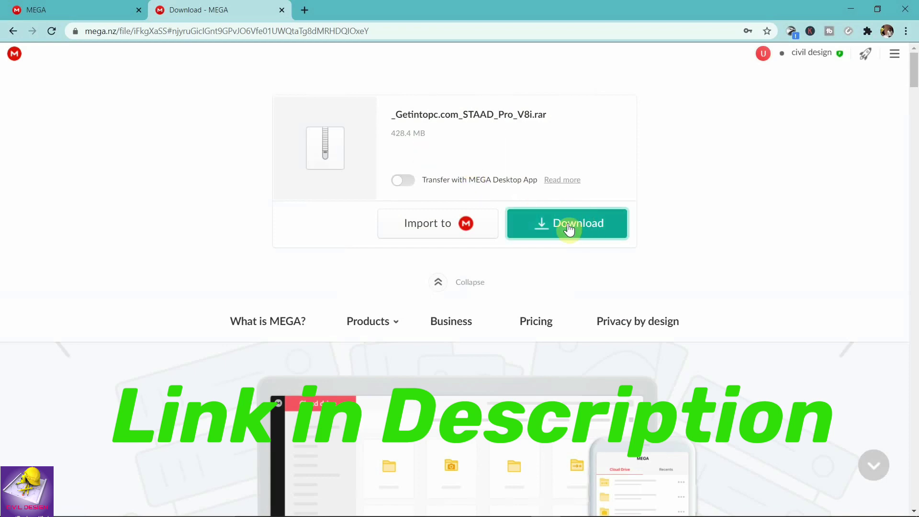
Minimize Chrome and select the 'Stadd pro Crack Download' MEGA folder link in Notepad.
left_click(853, 11)
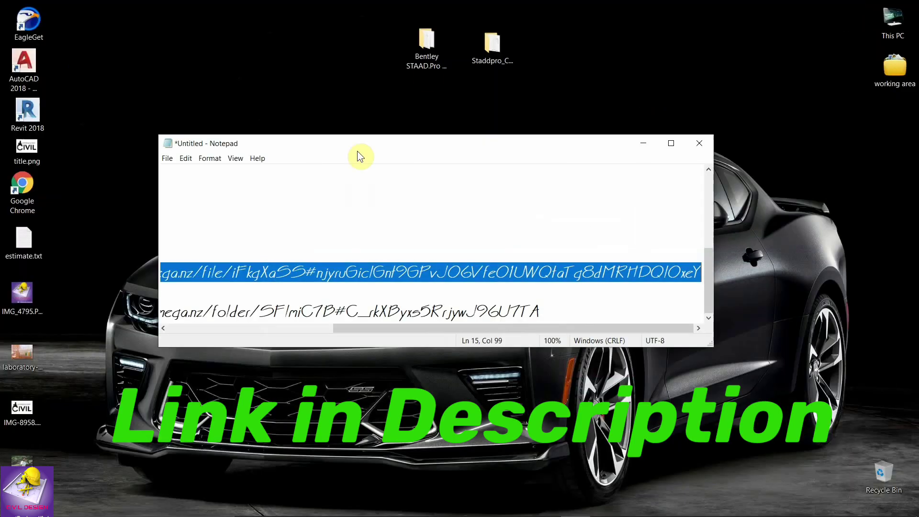
left_click(433, 56)
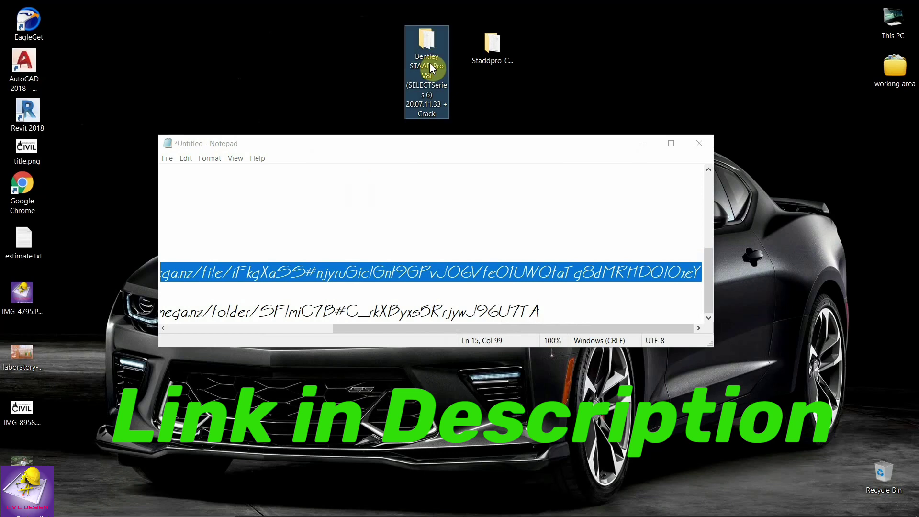
left_click(589, 84)
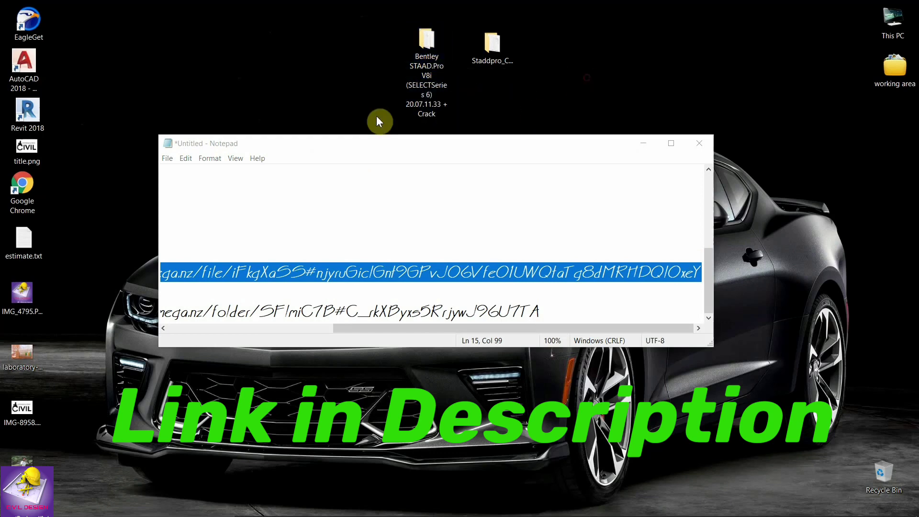
left_click(374, 288)
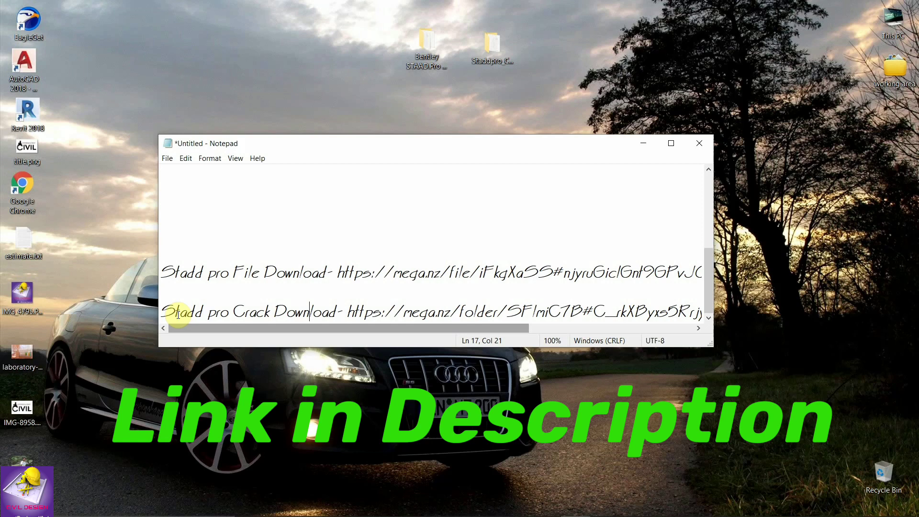
left_click_drag(167, 311, 712, 305)
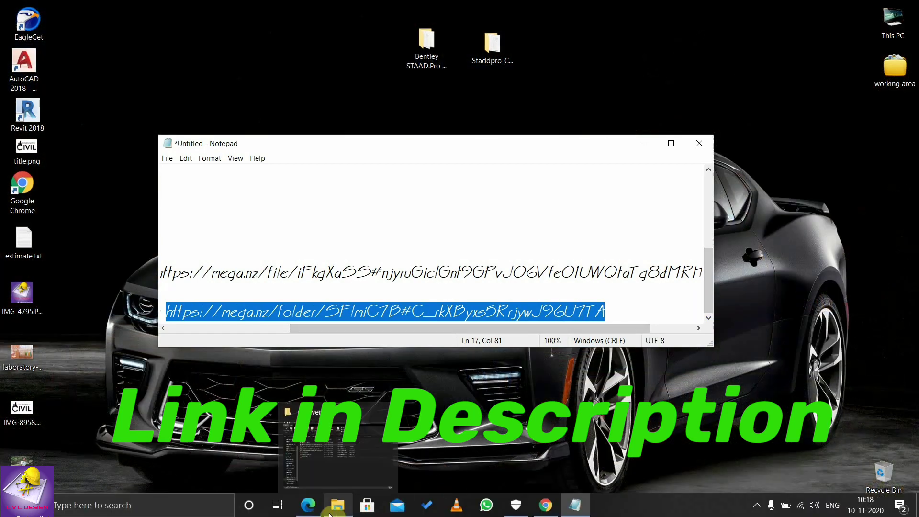
Load the crack folder link in Edge, view Crack and ReadMe.txt, then minimize the browser.
left_click(306, 504)
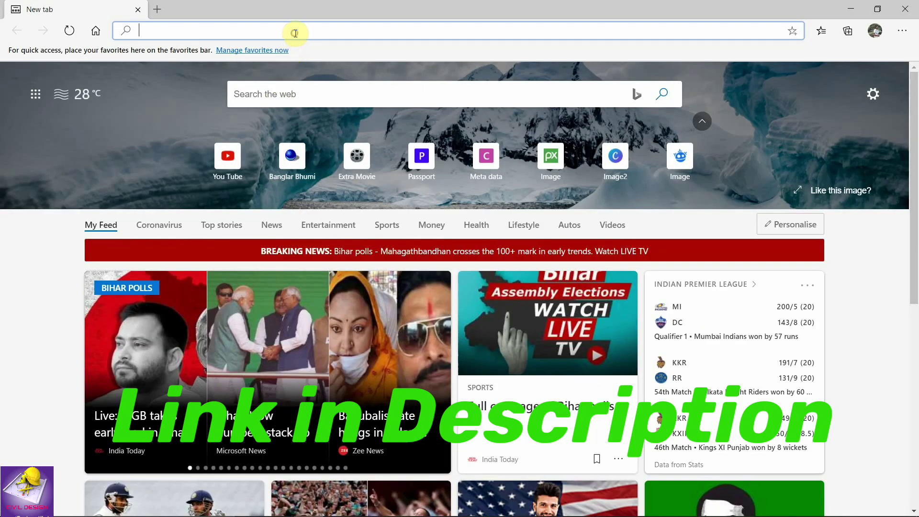
key("Return")
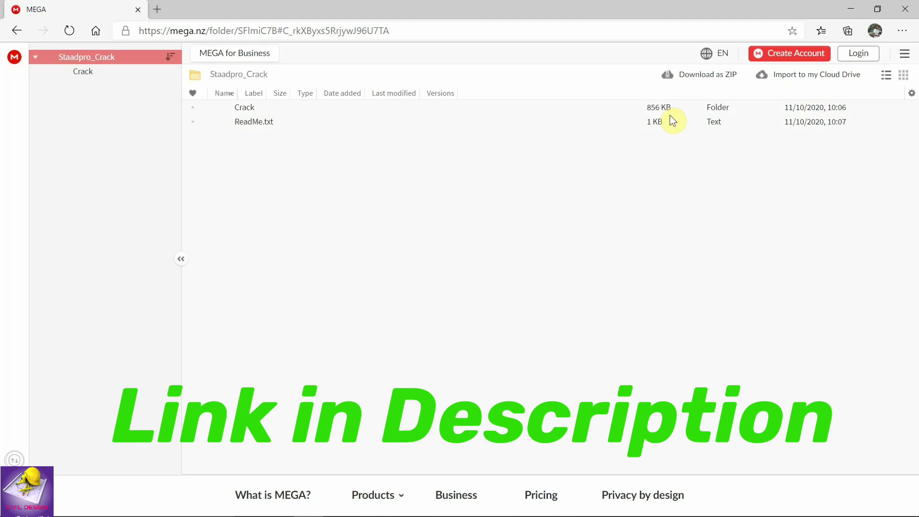
left_click(237, 106)
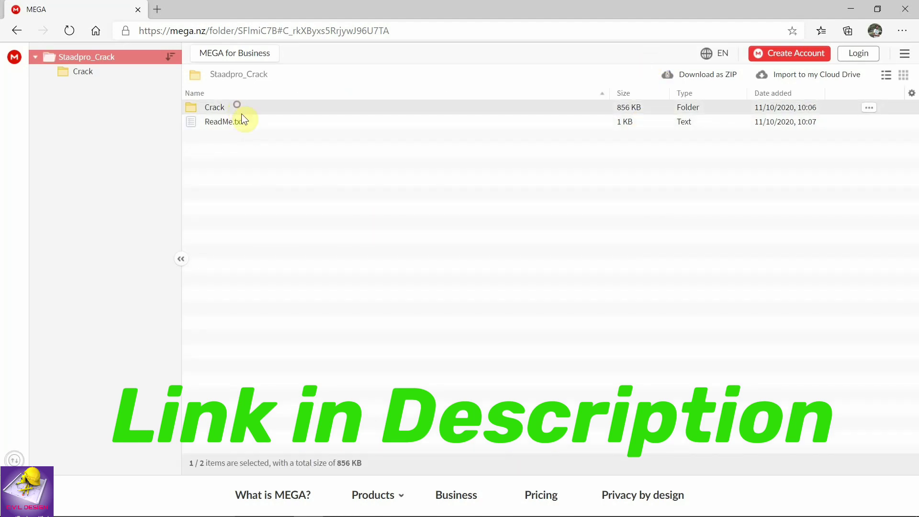
left_click(344, 125)
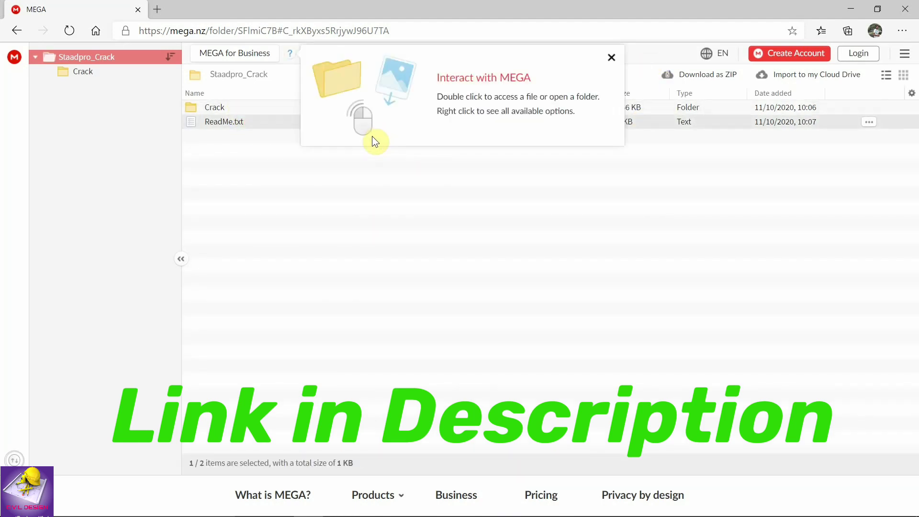
left_click(614, 52)
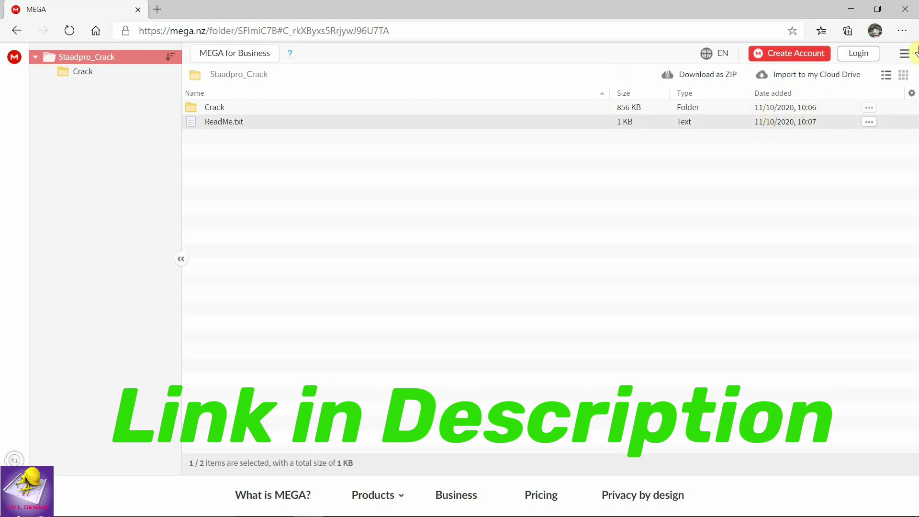
left_click(851, 9)
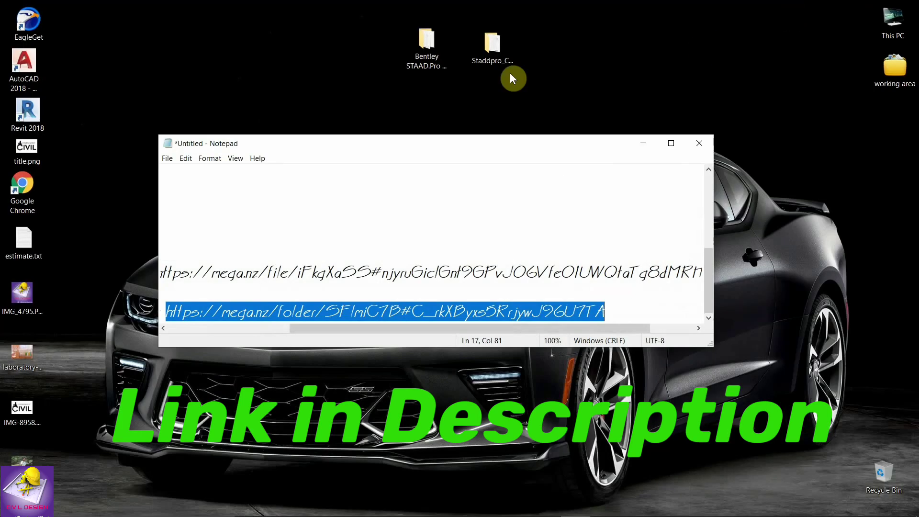
Look at the Crack folder inside Staadpro_Crack, close the window, and undo the note edit.
double_click(504, 35)
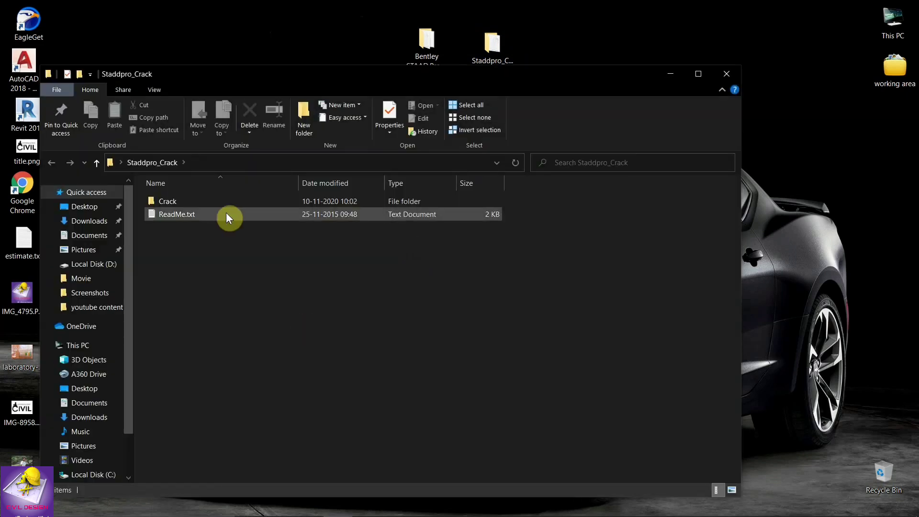
left_click(221, 203)
left_click(725, 75)
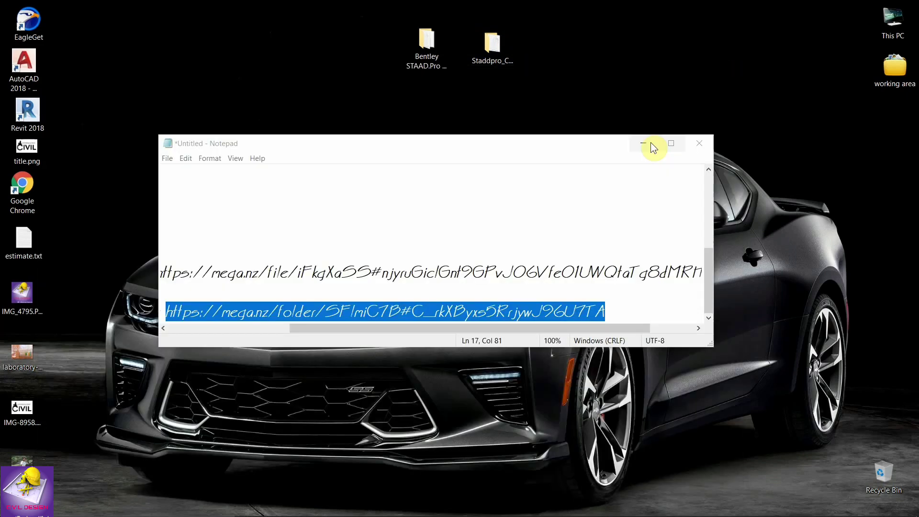
key("ctrl+z")
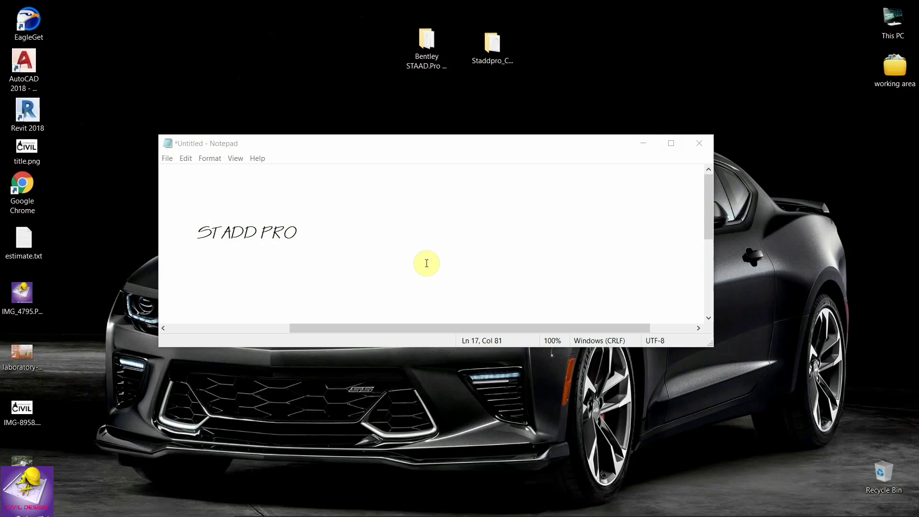
Refresh the desktop several times from its right-click menu.
right_click(670, 57)
left_click(786, 109)
right_click(785, 110)
left_click(798, 158)
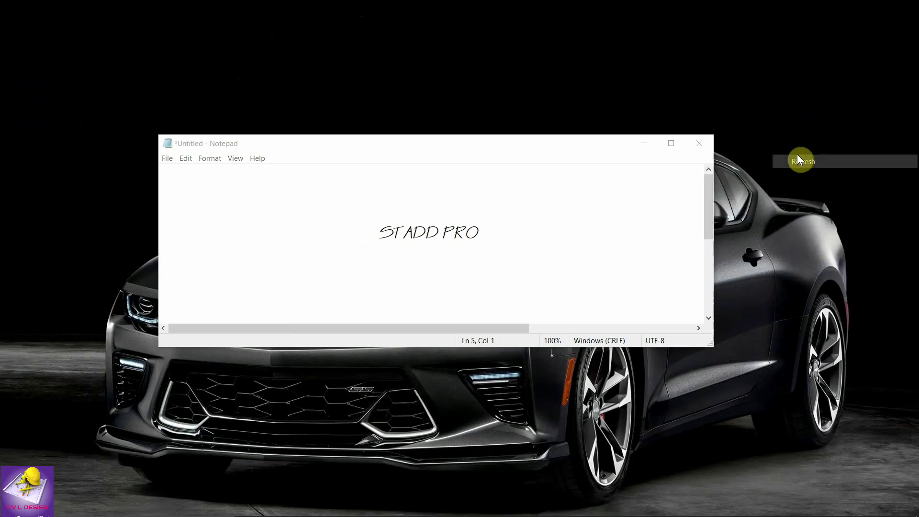
right_click(797, 139)
left_click(804, 192)
right_click(783, 154)
left_click(788, 206)
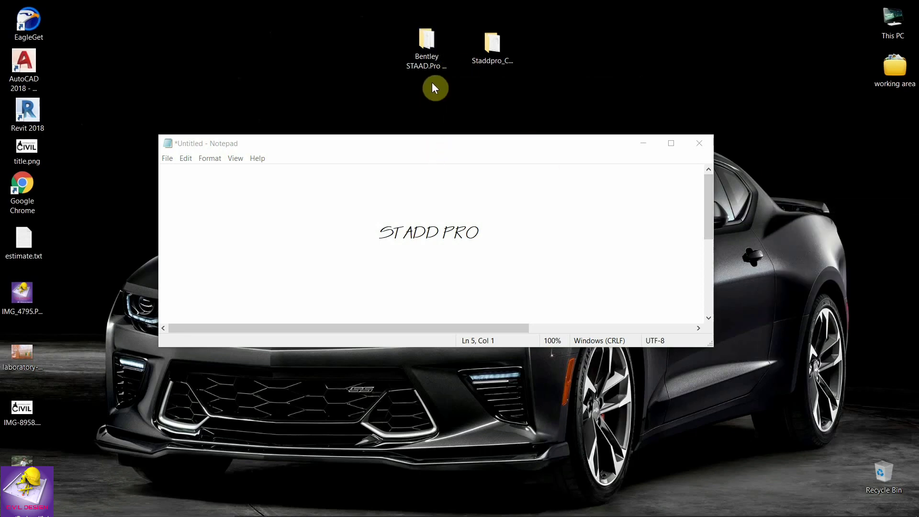
Run stpst20071133en.exe from the Bentley STAAD.Pro folder as administrator.
left_click(426, 56)
double_click(425, 56)
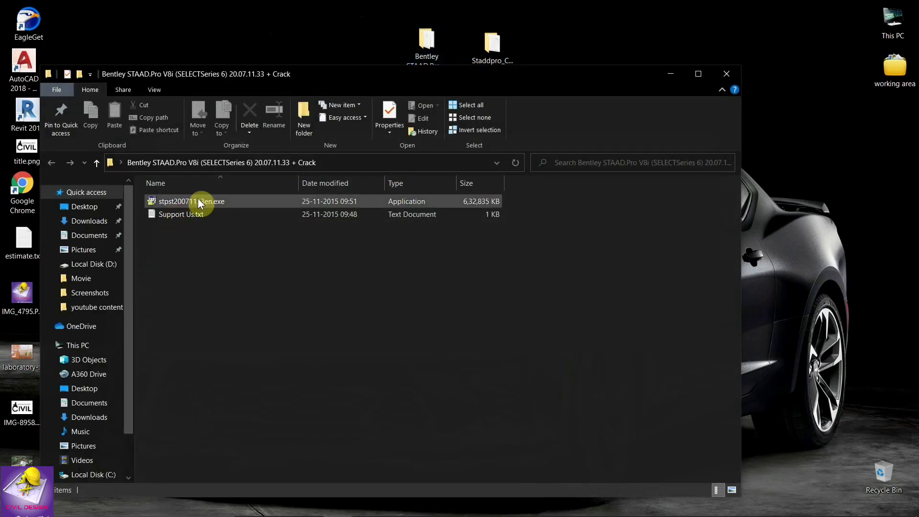
left_click(198, 201)
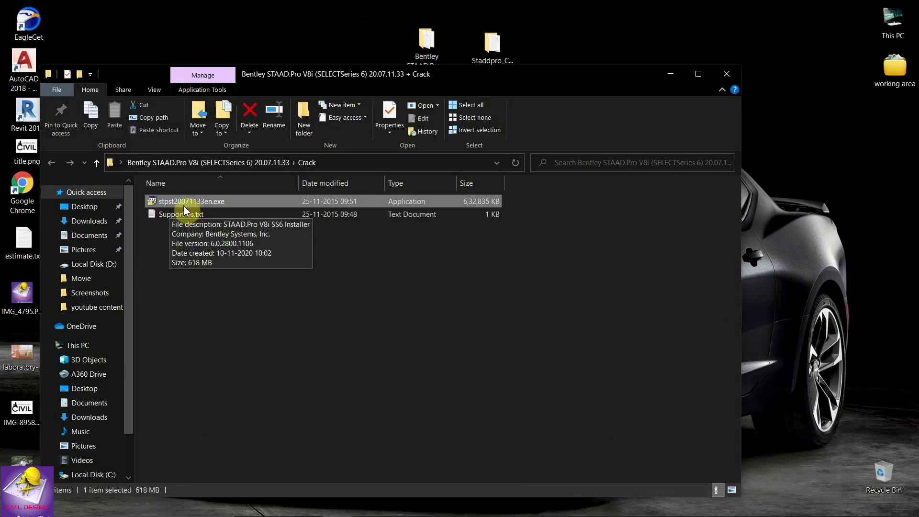
double_click(214, 201)
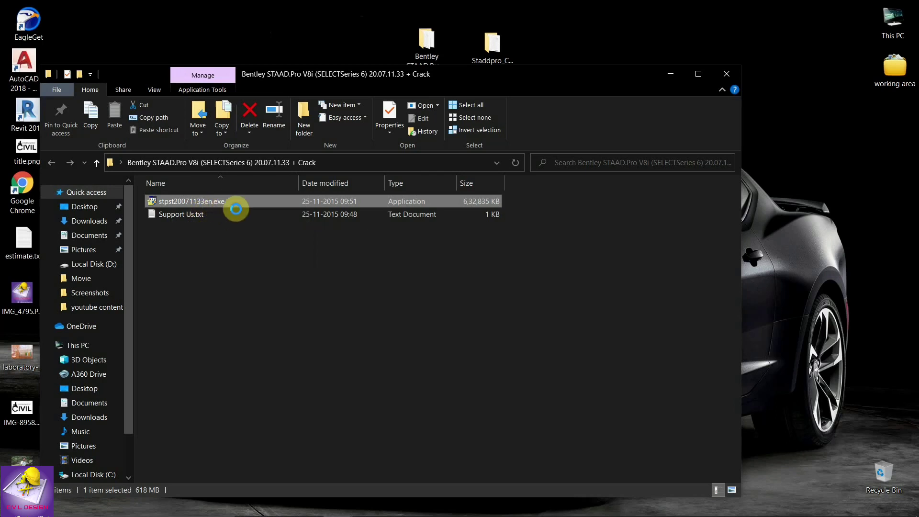
right_click(214, 202)
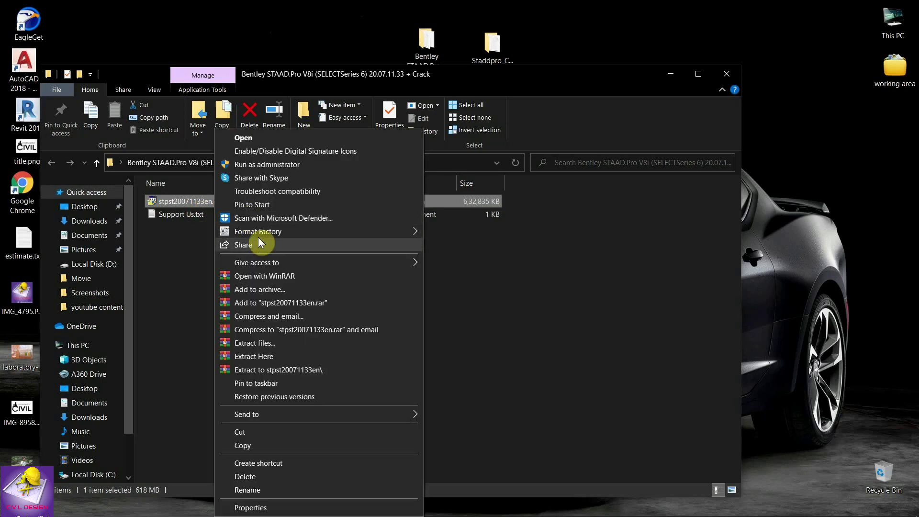
left_click(283, 164)
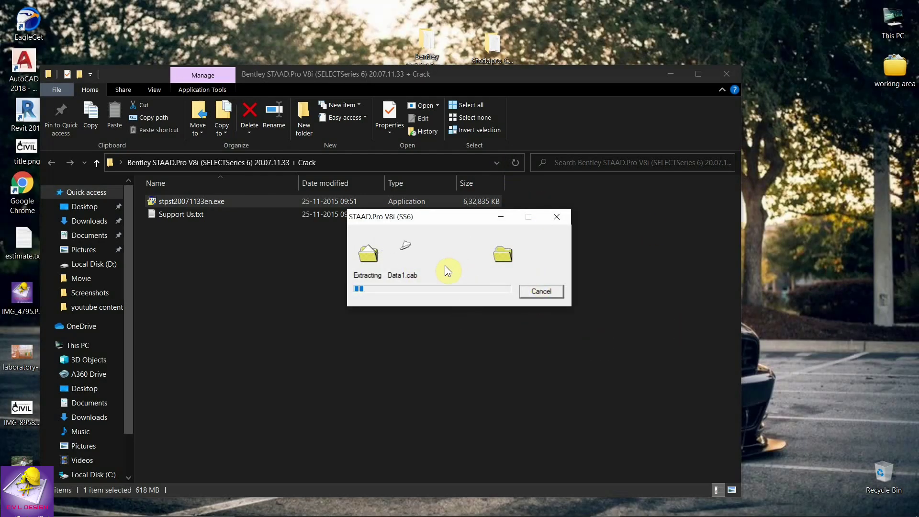
Refresh the desktop repeatedly while extraction finishes, then select Support Us.txt.
right_click(806, 191)
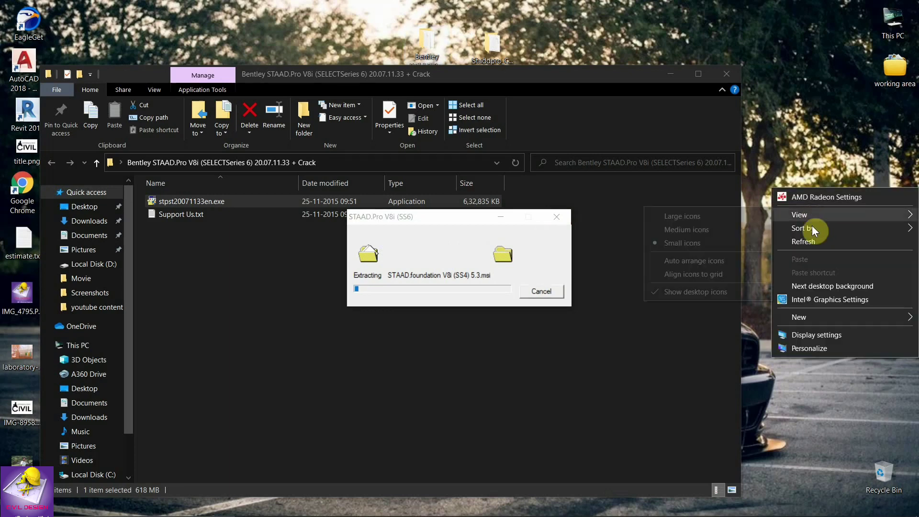
left_click(815, 237)
right_click(811, 233)
left_click(834, 289)
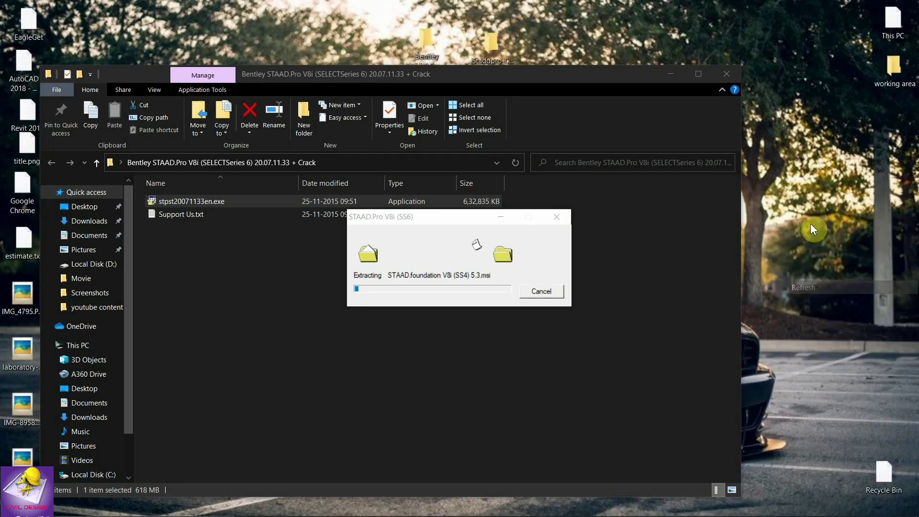
right_click(812, 229)
left_click(831, 282)
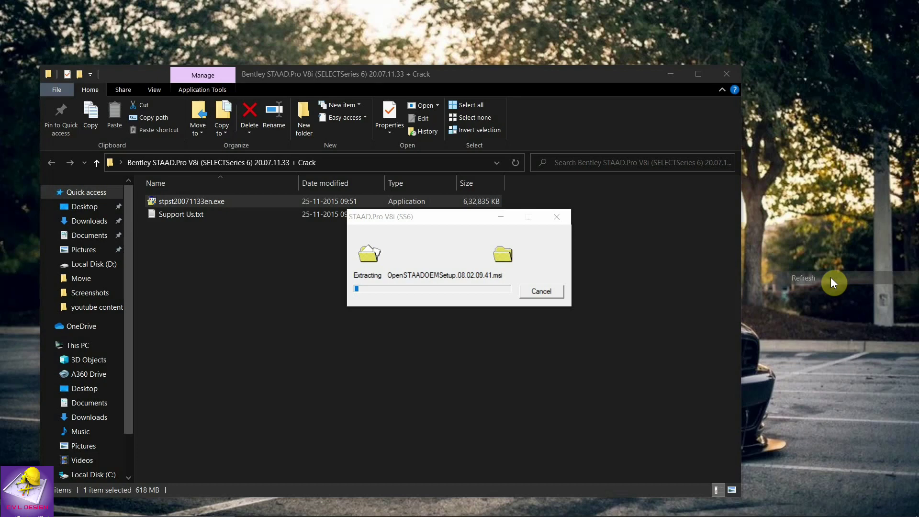
left_click(449, 220)
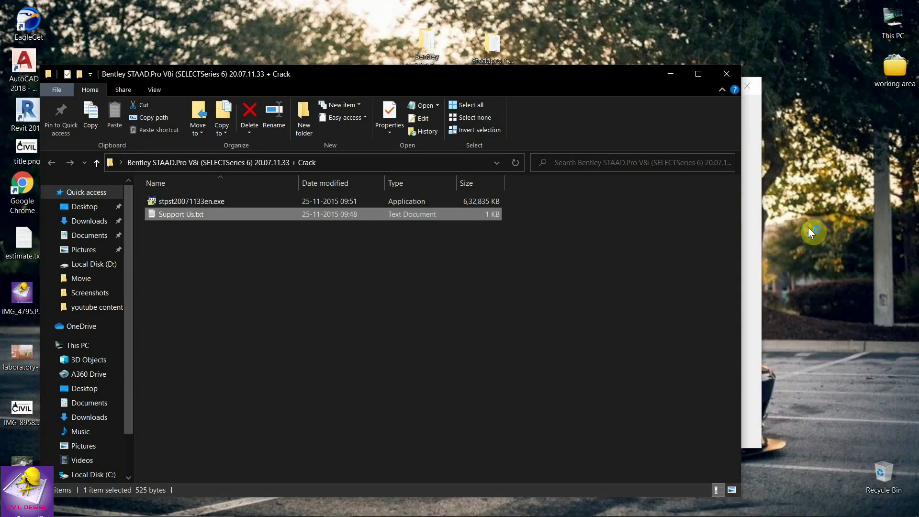
Bring the 15-package installer list forward, turn off Wi-Fi, and refresh the desktop.
left_click(751, 194)
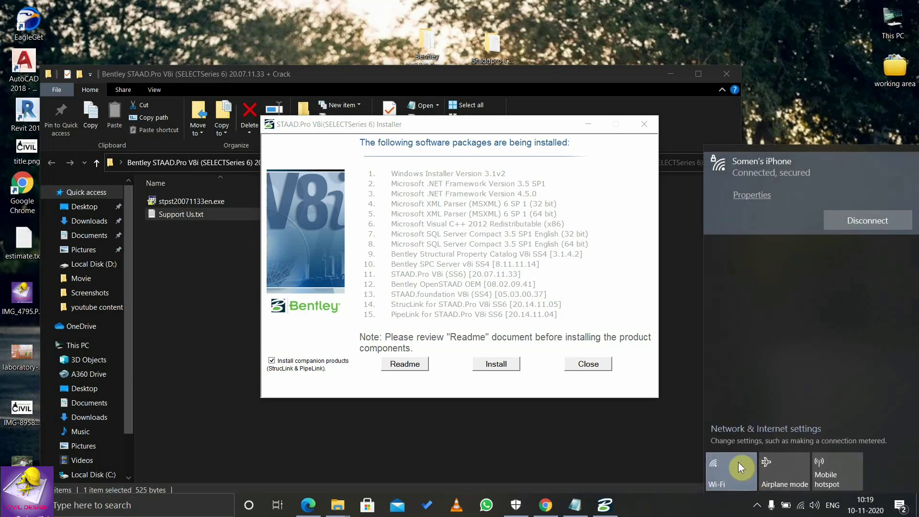
left_click(733, 472)
left_click(773, 240)
right_click(775, 242)
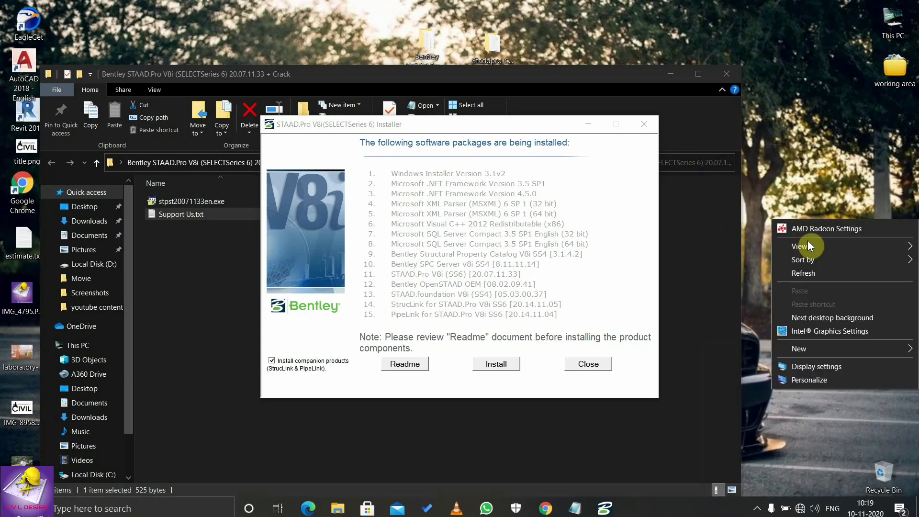
left_click(817, 271)
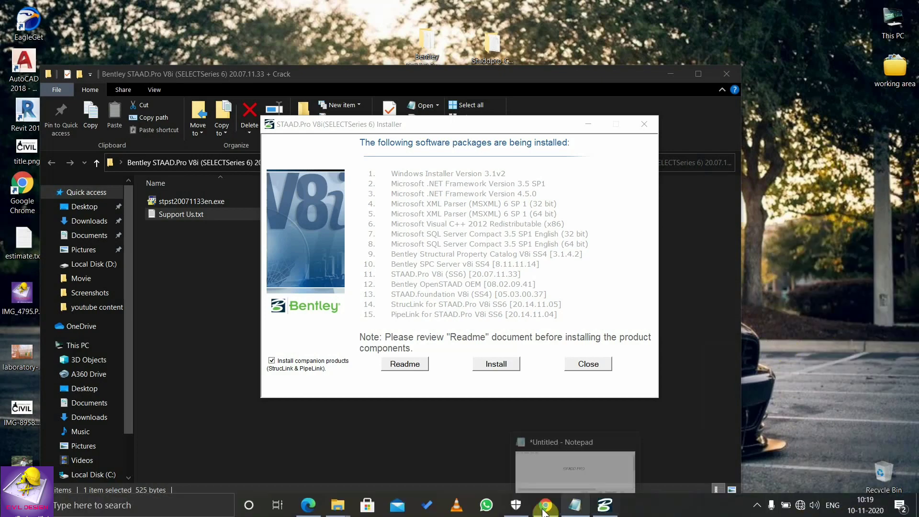
Confirm real-time and cloud-delivered protection are off, then begin installing the STAAD.Pro packages.
left_click(574, 460)
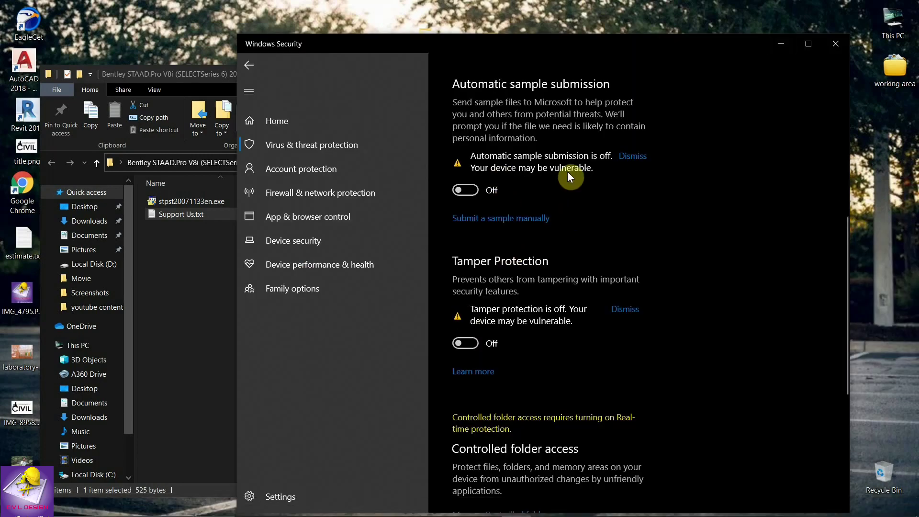
scroll(569, 177, "up", 8)
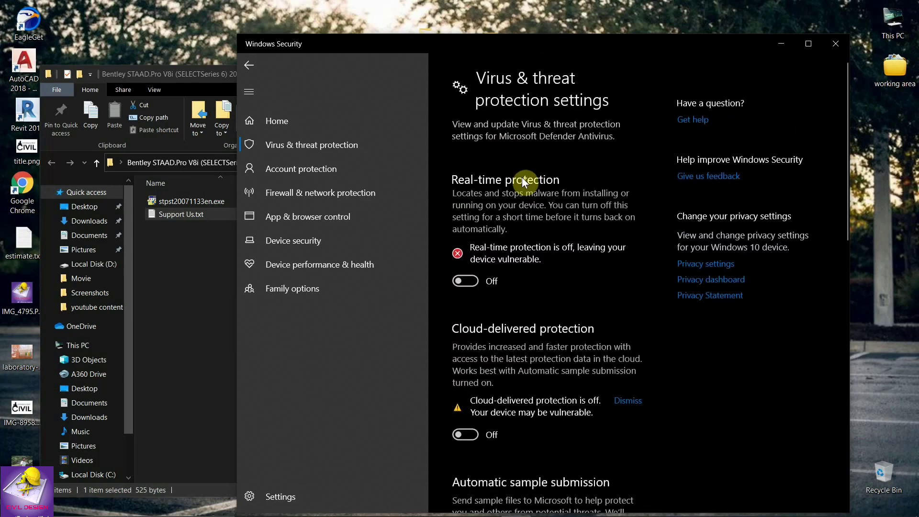
scroll(507, 318, "down", 3)
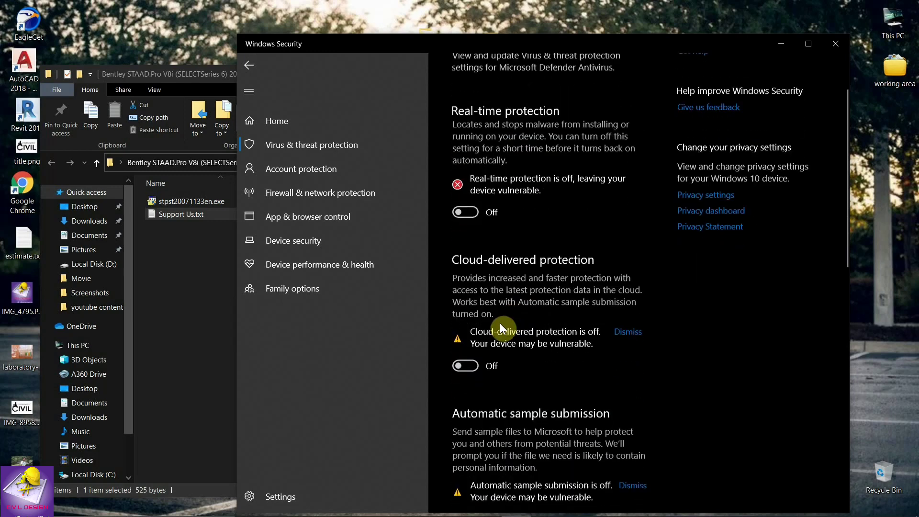
scroll(508, 369, "down", 12)
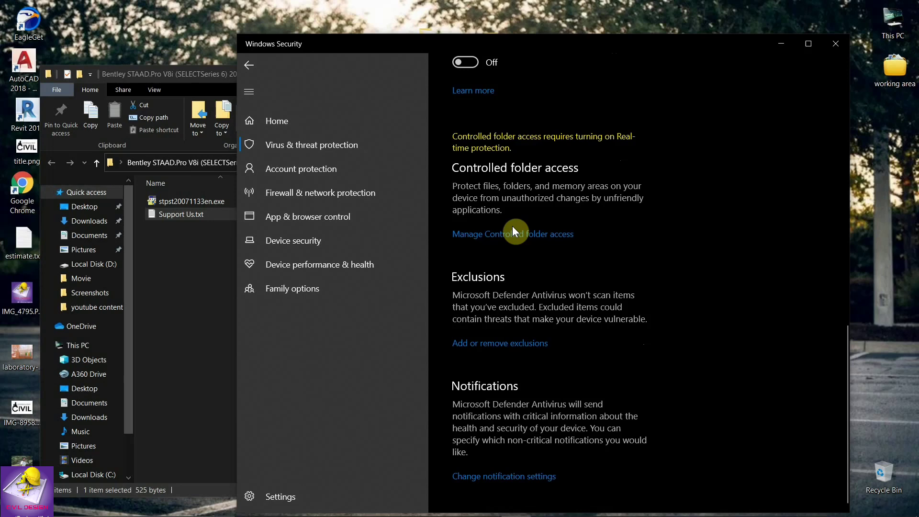
scroll(512, 226, "up", 8)
left_click(777, 47)
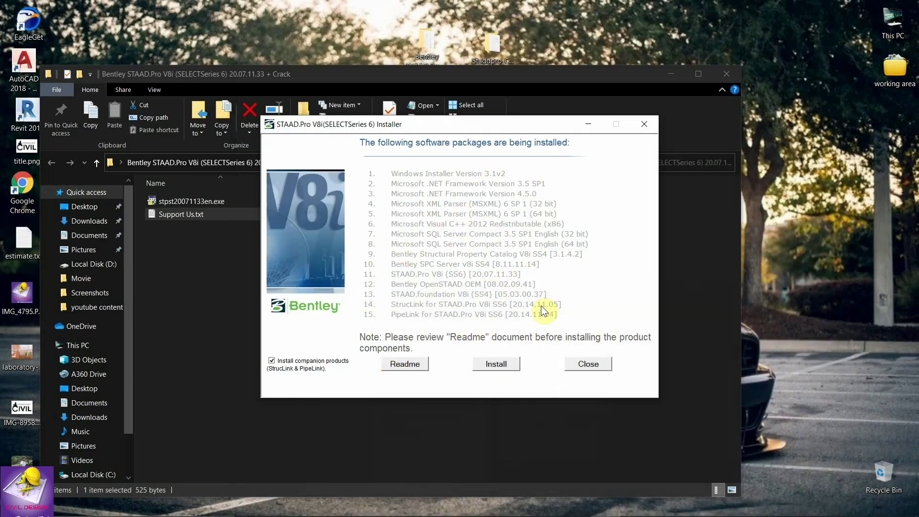
left_click(498, 364)
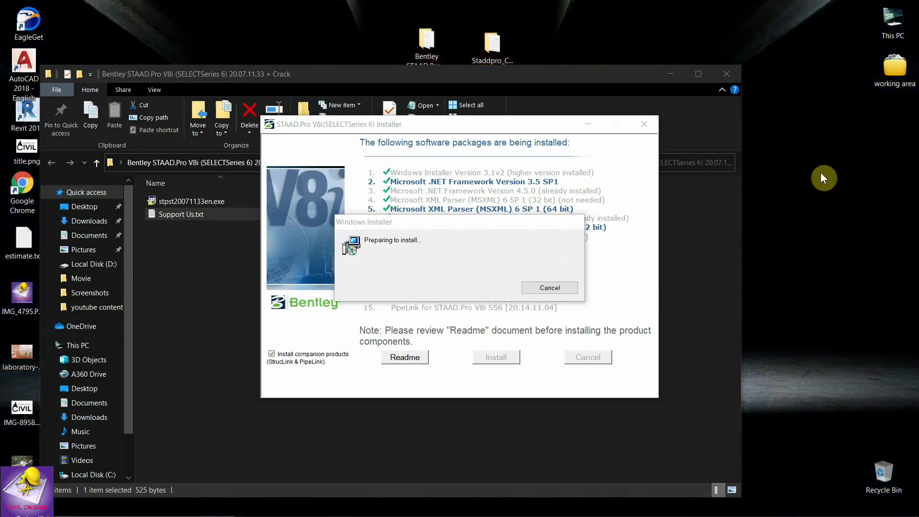
Refresh the desktop while the first ten prerequisite packages install.
right_click(821, 172)
left_click(823, 226)
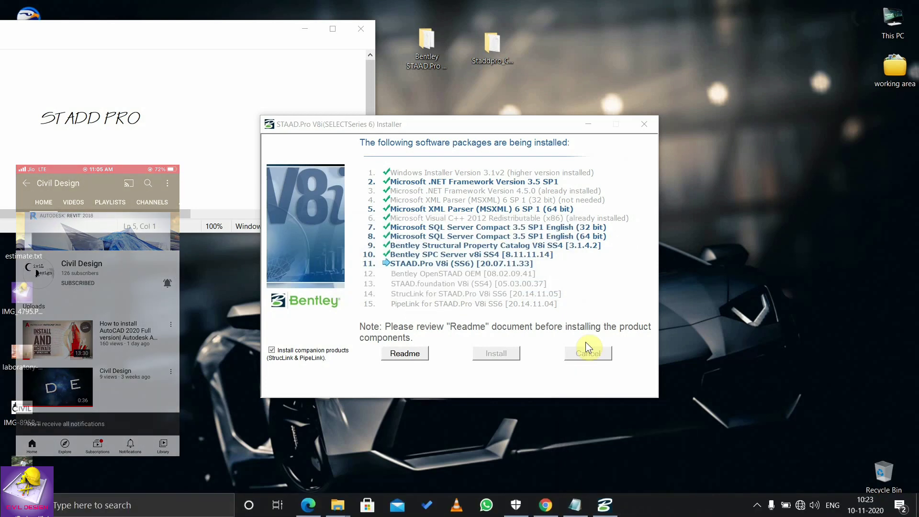
Accept the licence, keep the C:\SProV8i SS6\ install folder, and leave server settings blank.
left_click_drag(470, 156, 593, 141)
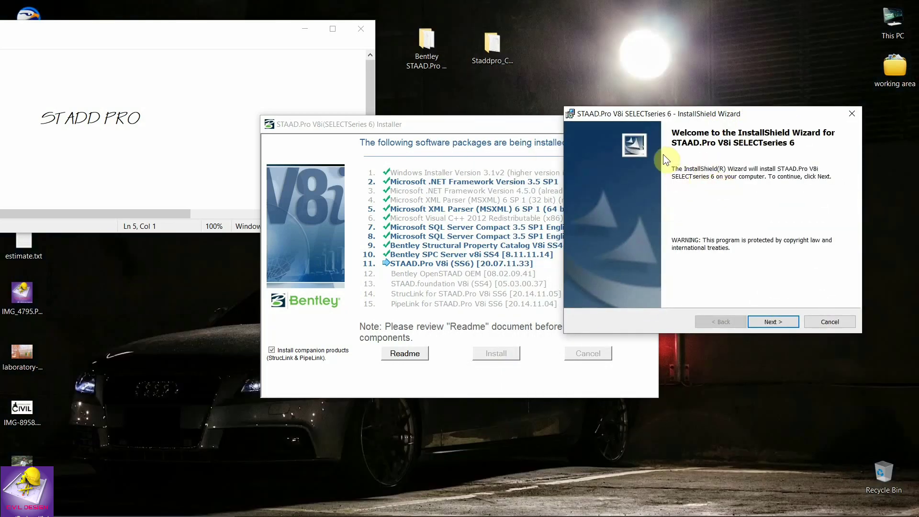
left_click(780, 320)
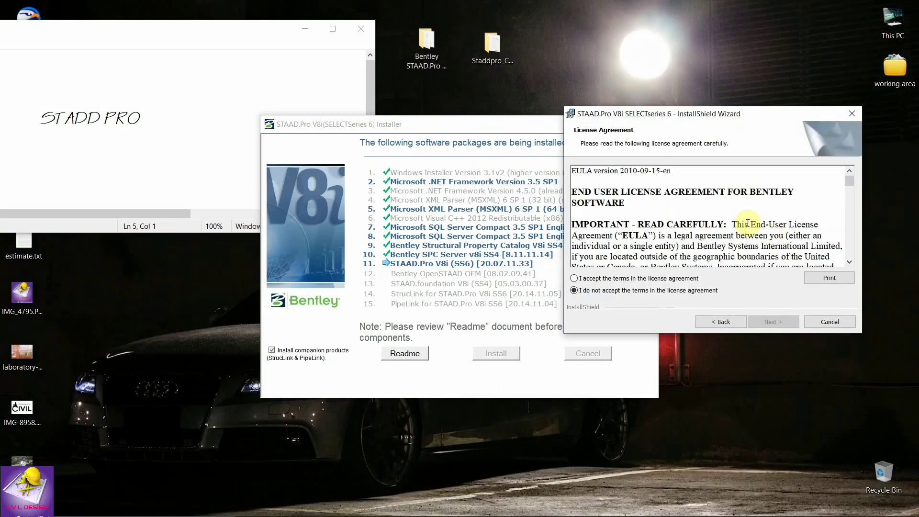
left_click(598, 280)
left_click(771, 321)
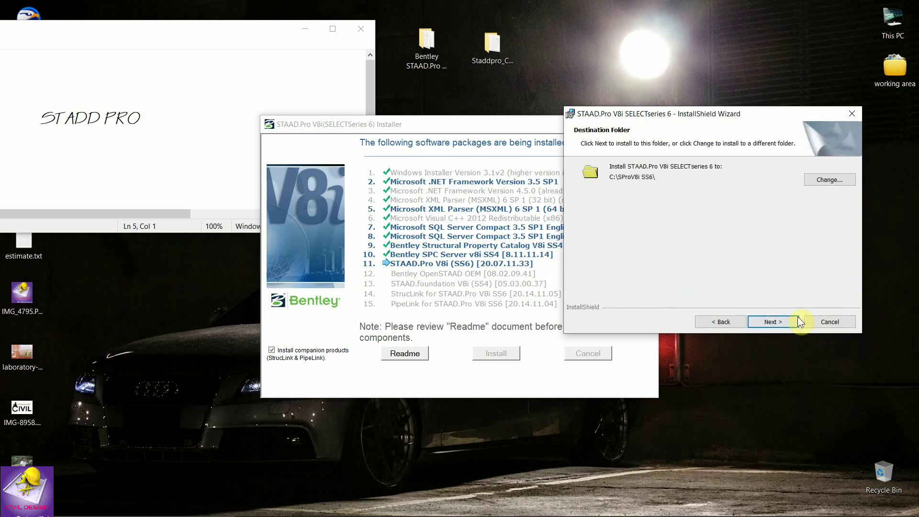
left_click(780, 319)
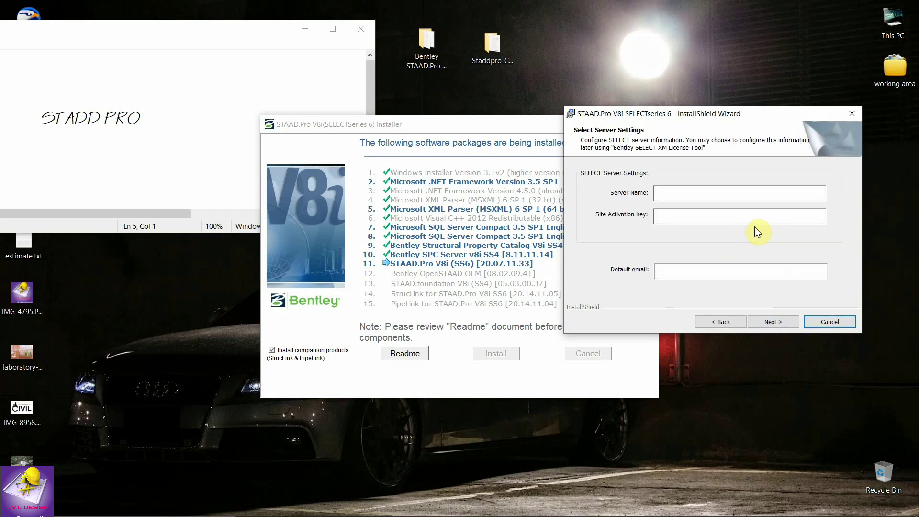
left_click(786, 321)
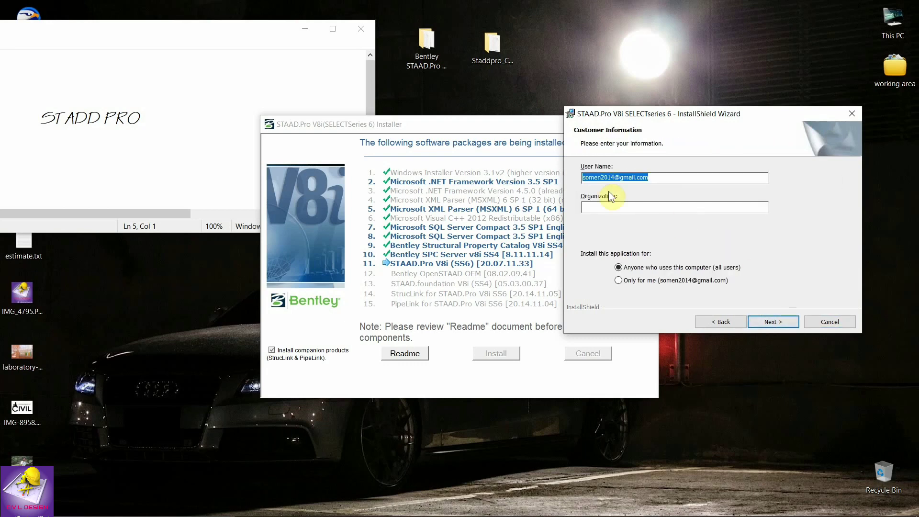
Enter the organization name, keep the base unit system, and start installing STAAD.Pro V8i SS6.
left_click(651, 207)
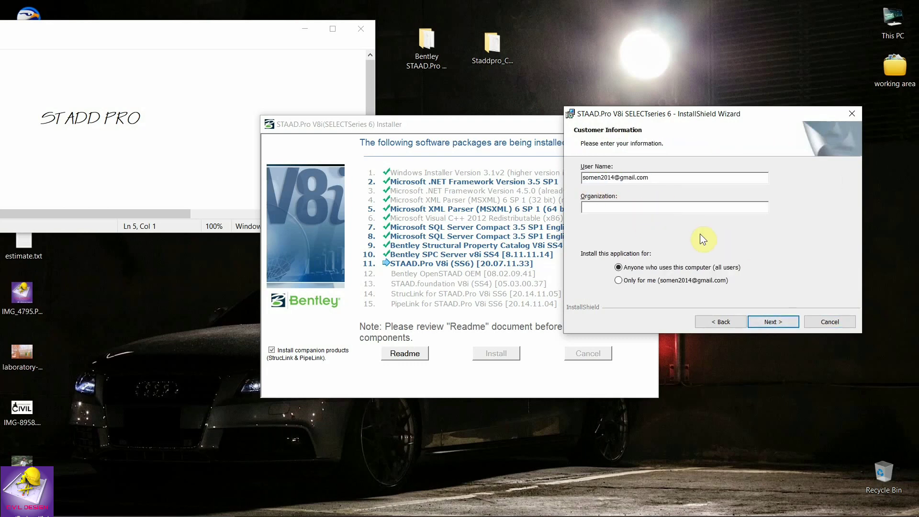
type("Civil Design")
left_click(766, 323)
left_click(781, 322)
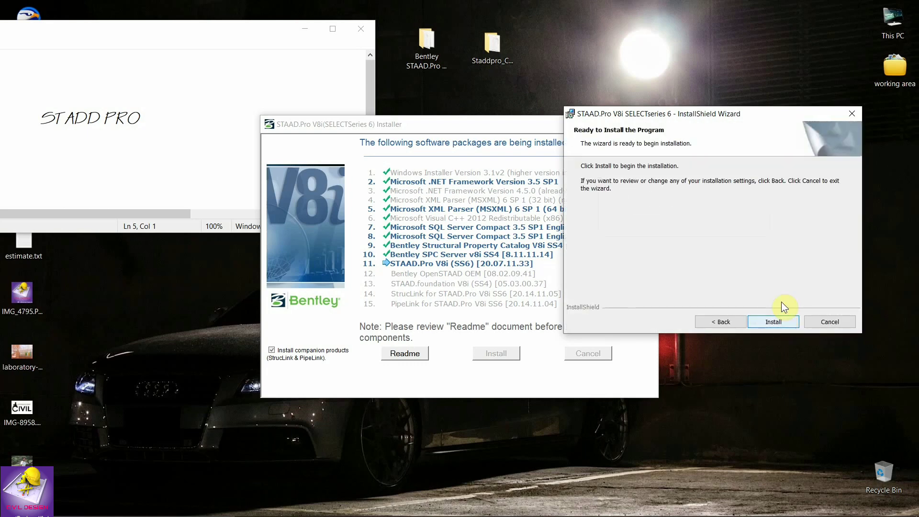
left_click(791, 321)
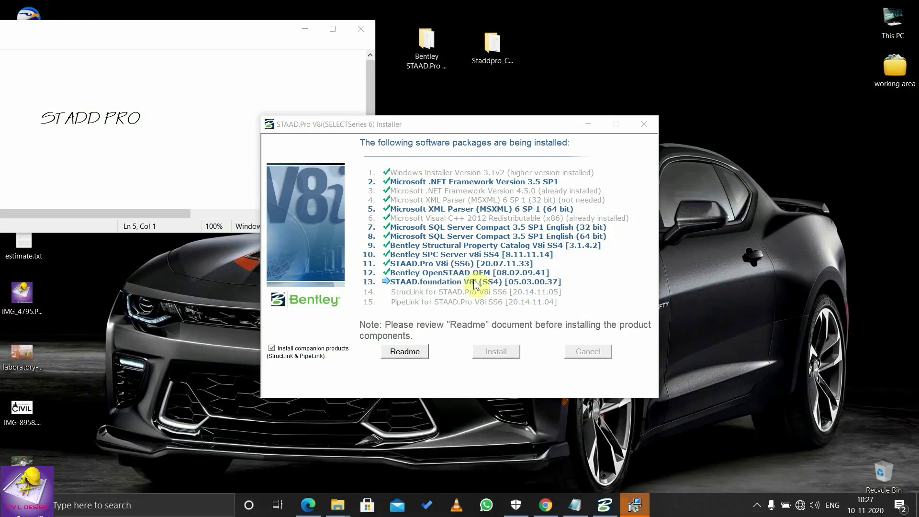
Install STAAD.foundation V8i to C:\Staad.foundation 5.3\ with licence accepted and organization Civil Design.
mouse_move(637, 508)
left_click(633, 470)
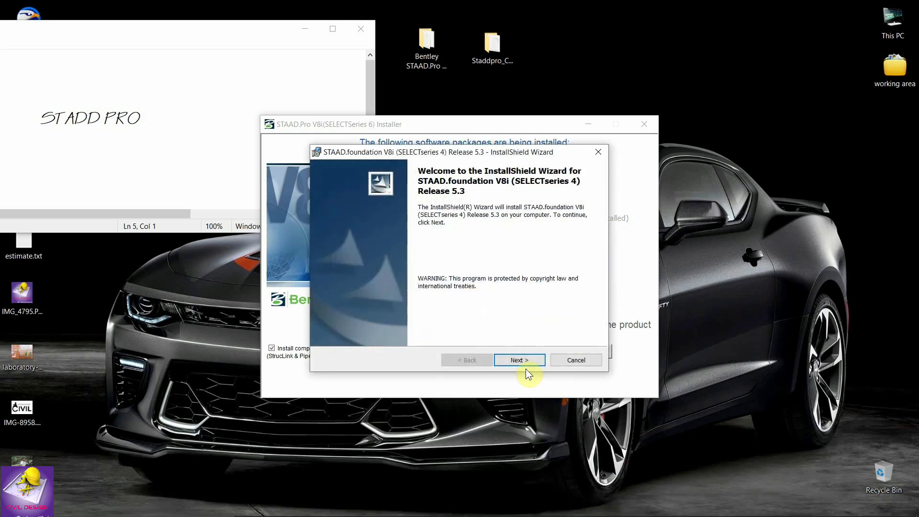
left_click(521, 360)
left_click(367, 317)
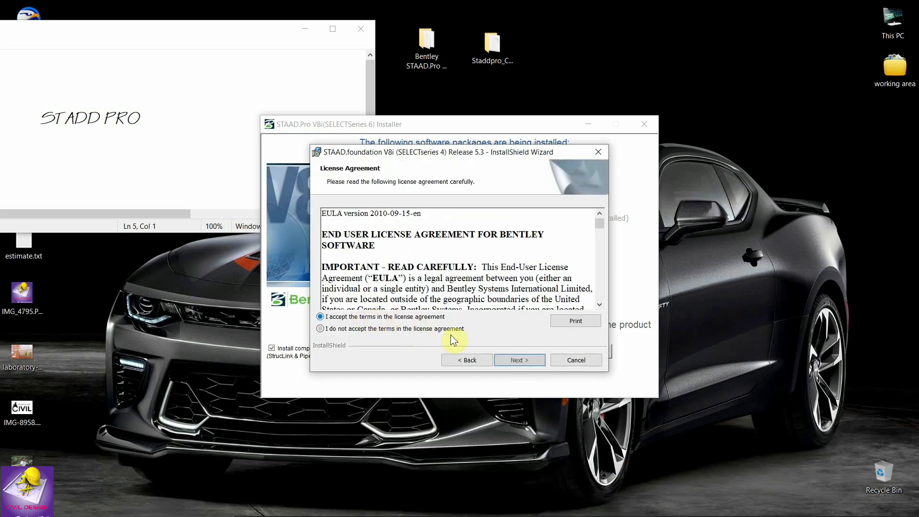
left_click(518, 358)
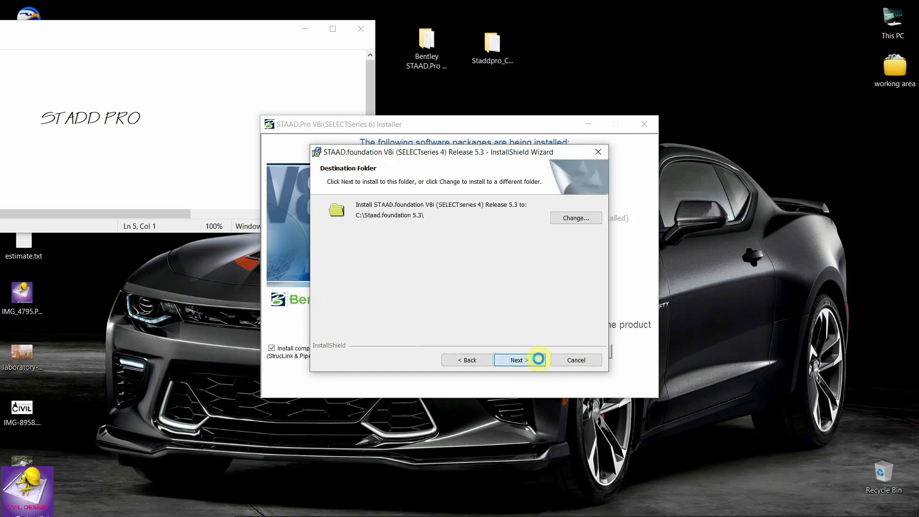
left_click(538, 359)
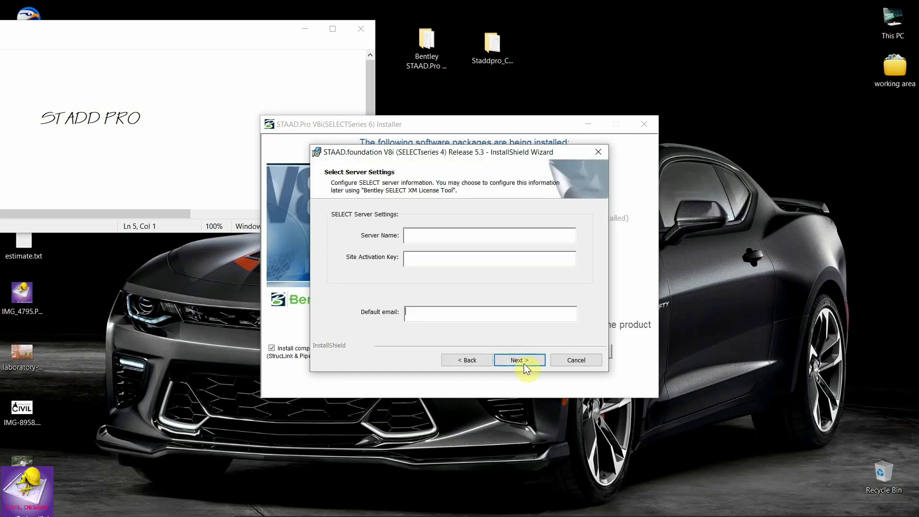
left_click(522, 361)
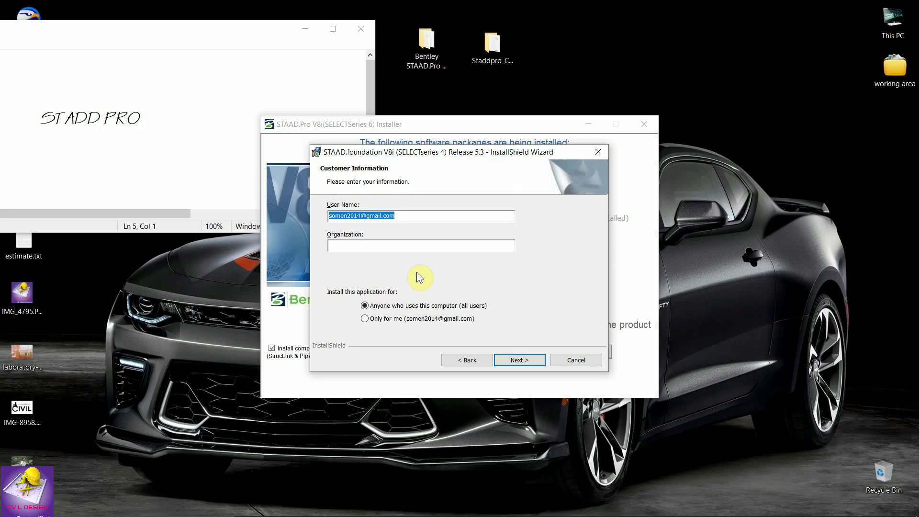
left_click(404, 247)
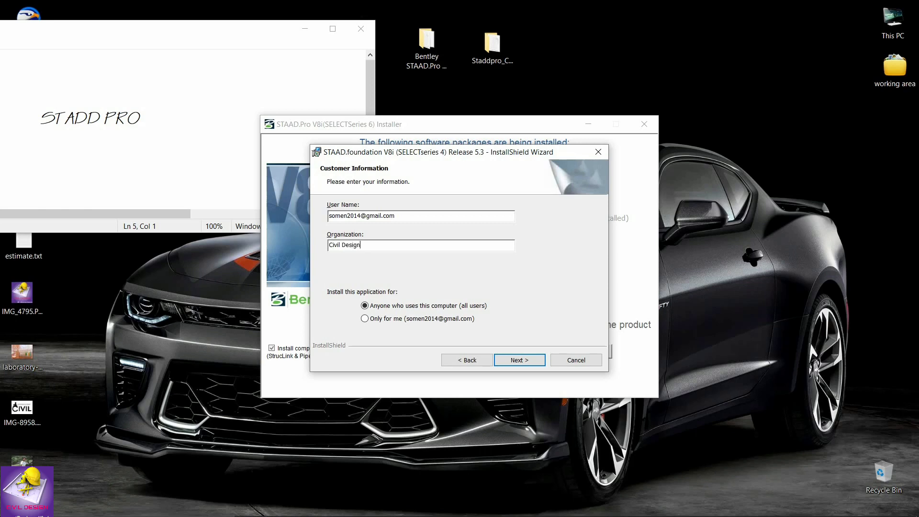
left_click(528, 359)
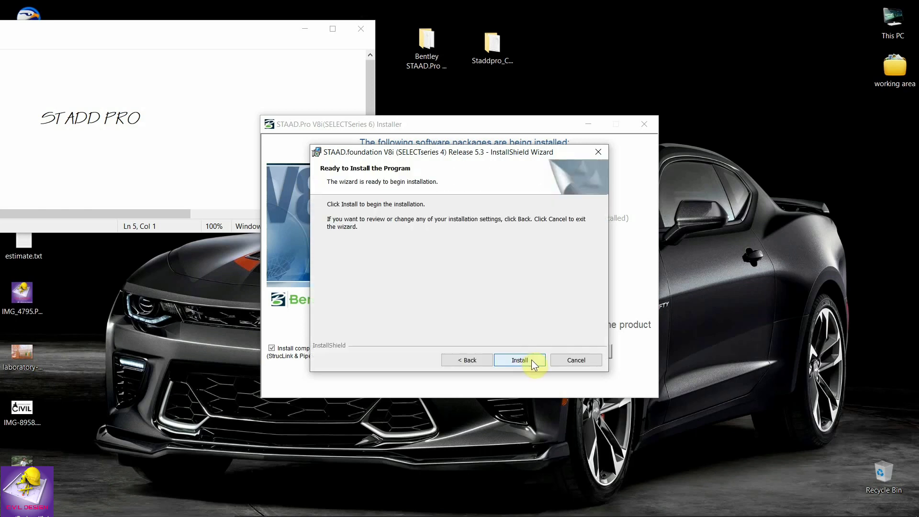
left_click(531, 360)
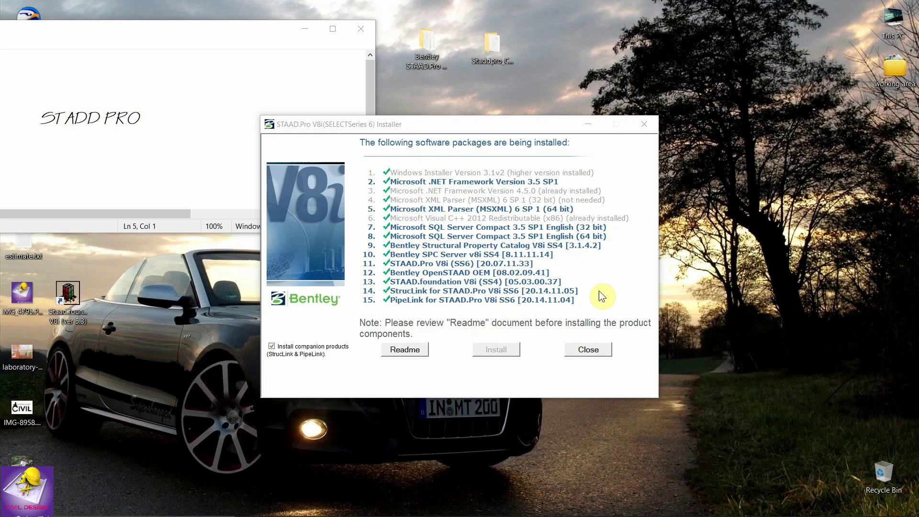
Close the finished STAAD.Pro installer and refresh the desktop.
left_click(599, 351)
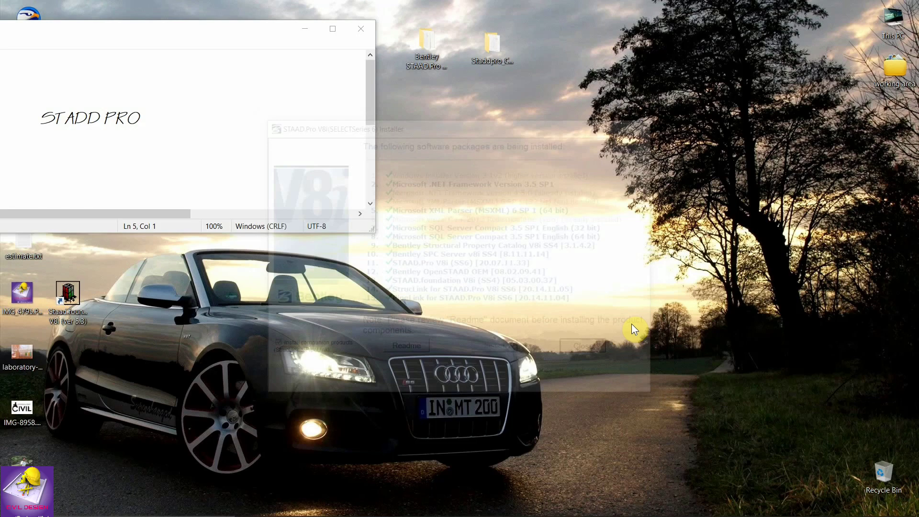
left_click_drag(188, 32, 531, 93)
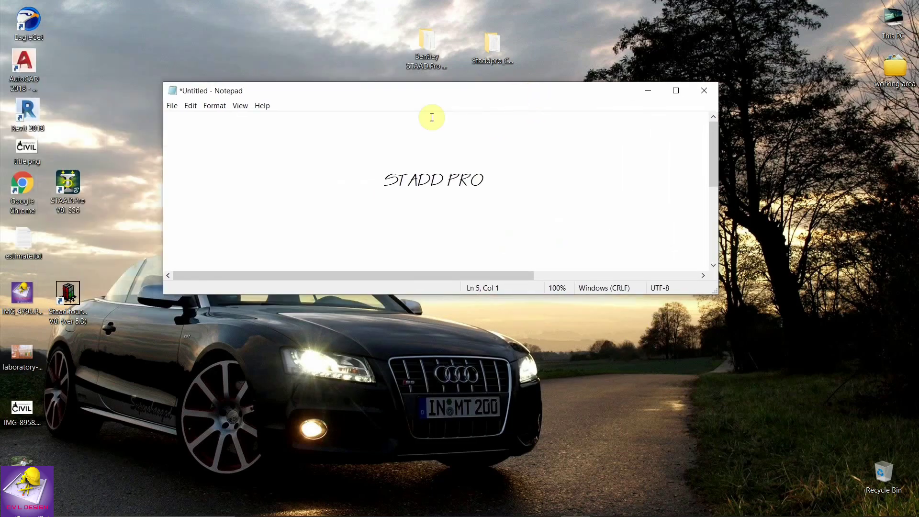
right_click(96, 40)
left_click(113, 88)
right_click(103, 56)
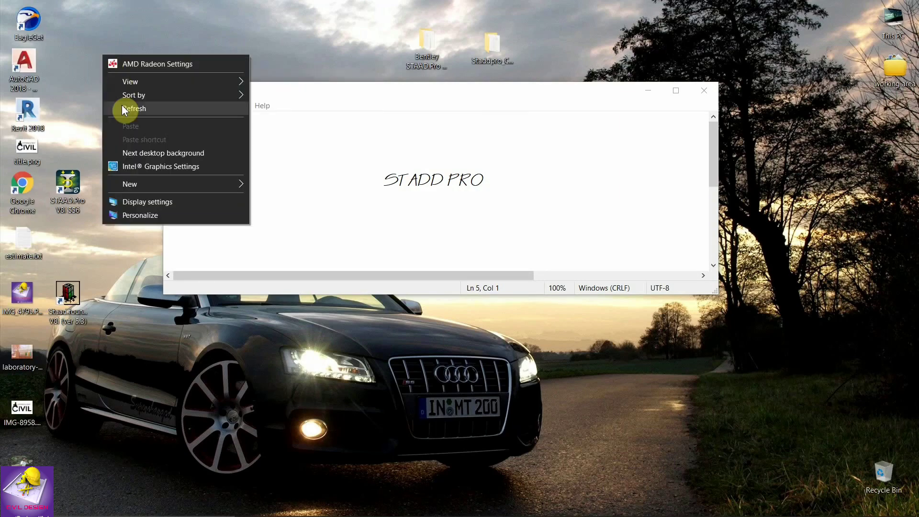
left_click(120, 112)
left_click_drag(353, 93, 374, 112)
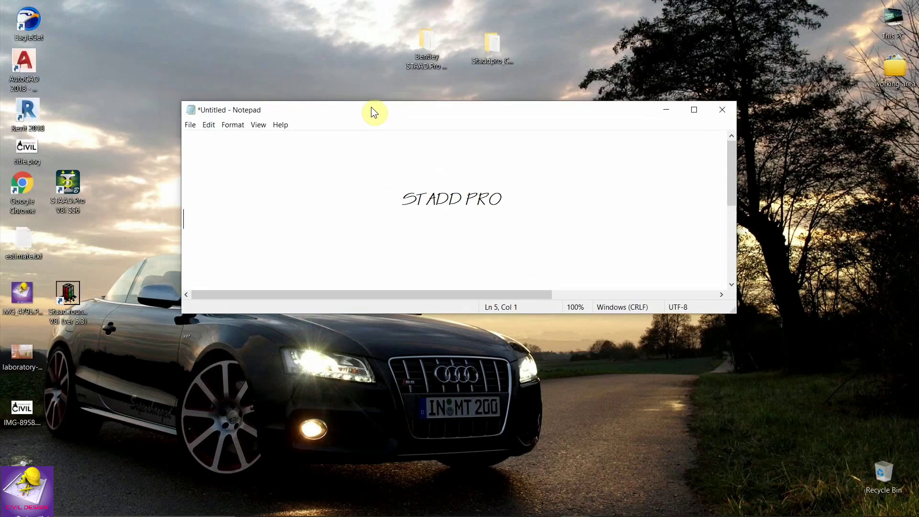
In Staddpro_Crack, select Bentley.liclib.dll in the Crack folder, then open ReadMe.txt.
left_click(489, 53)
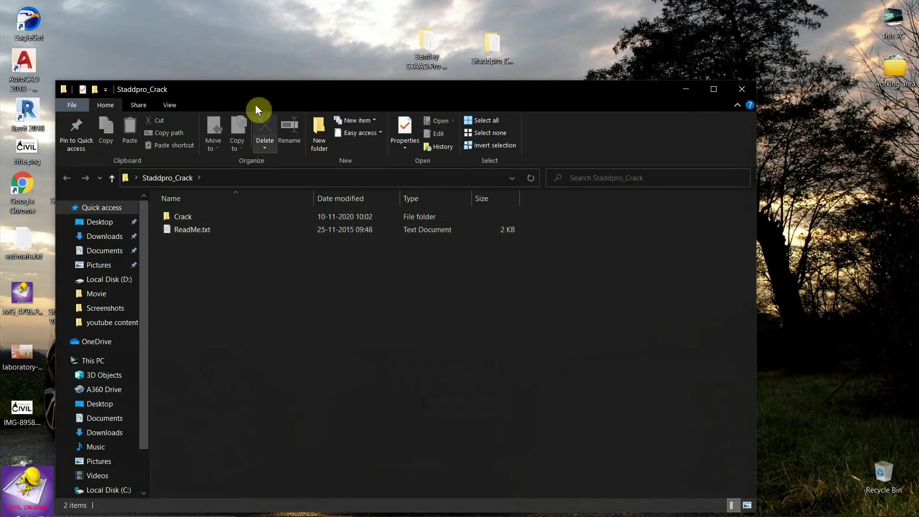
left_click_drag(251, 91, 317, 85)
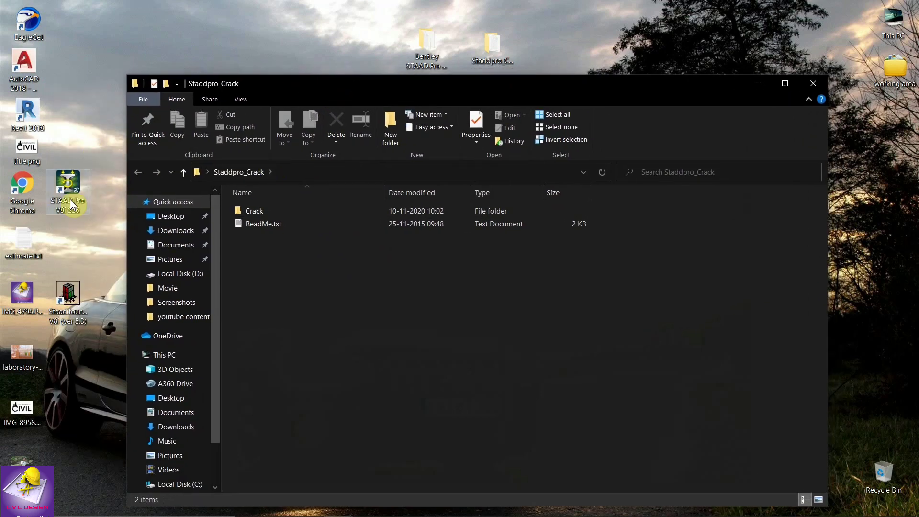
right_click(78, 42)
left_click(95, 94)
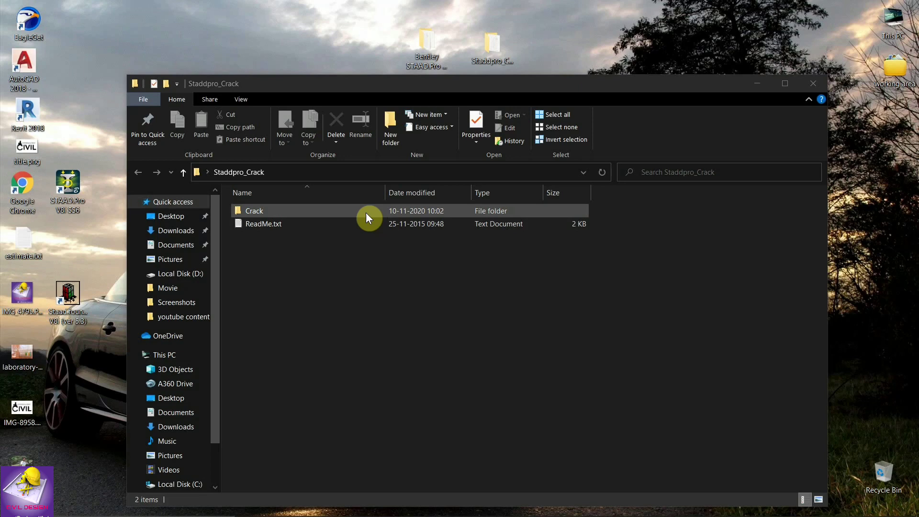
double_click(346, 211)
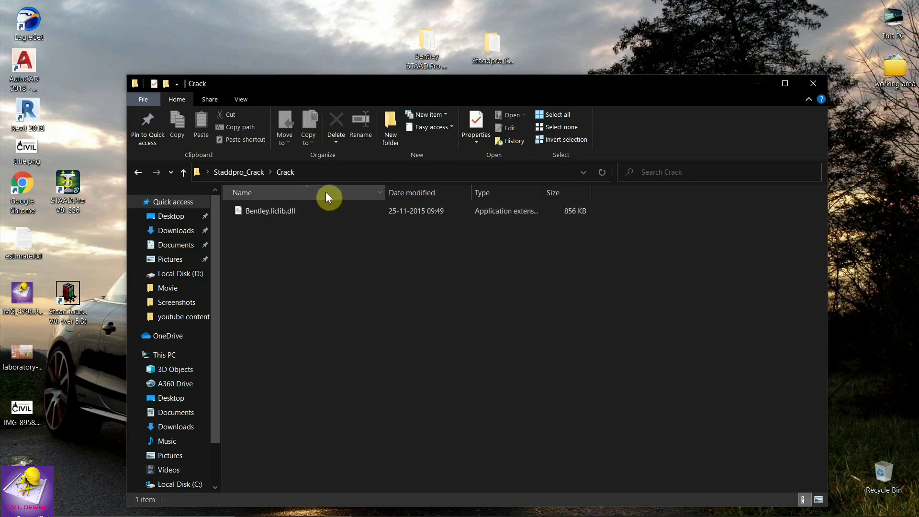
left_click(303, 214)
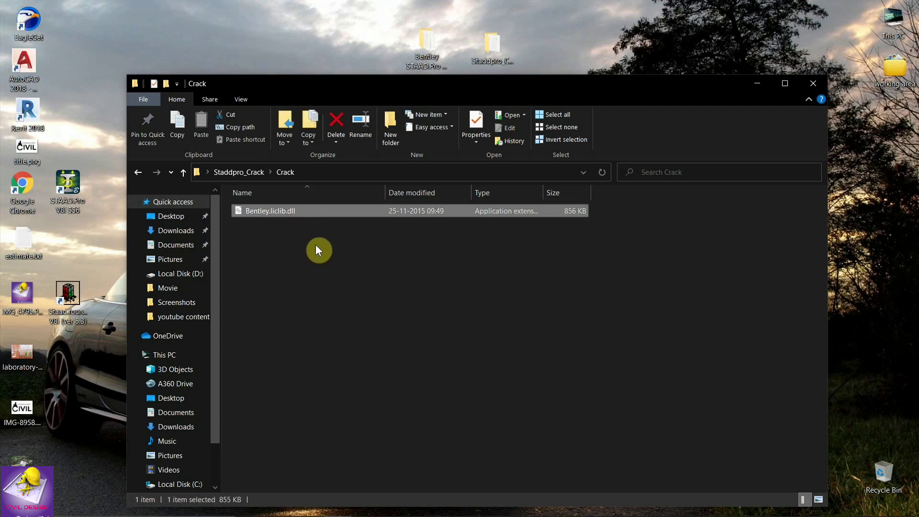
left_click(251, 173)
double_click(287, 222)
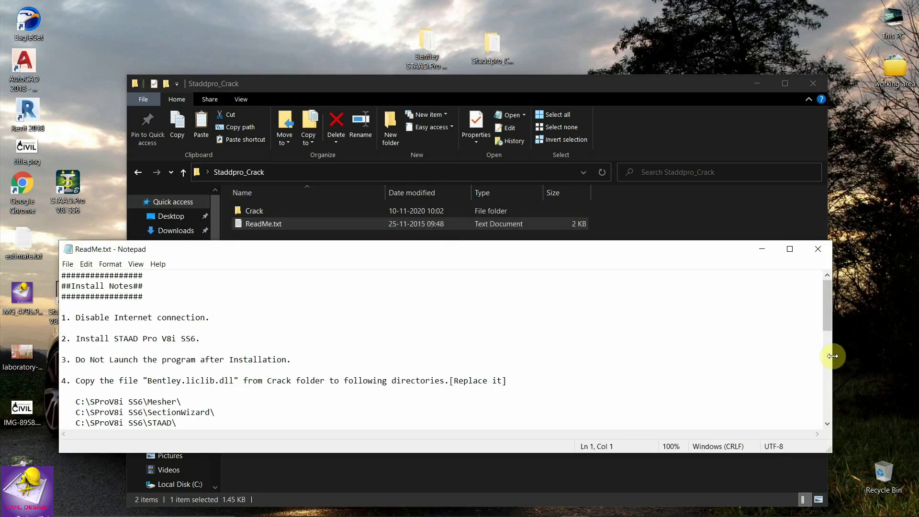
Scroll the ReadMe to step 4 and highlight the seven C:\ target paths for Bentley.liclib.dll.
left_click_drag(834, 356, 617, 373)
scroll(328, 359, "down", 2)
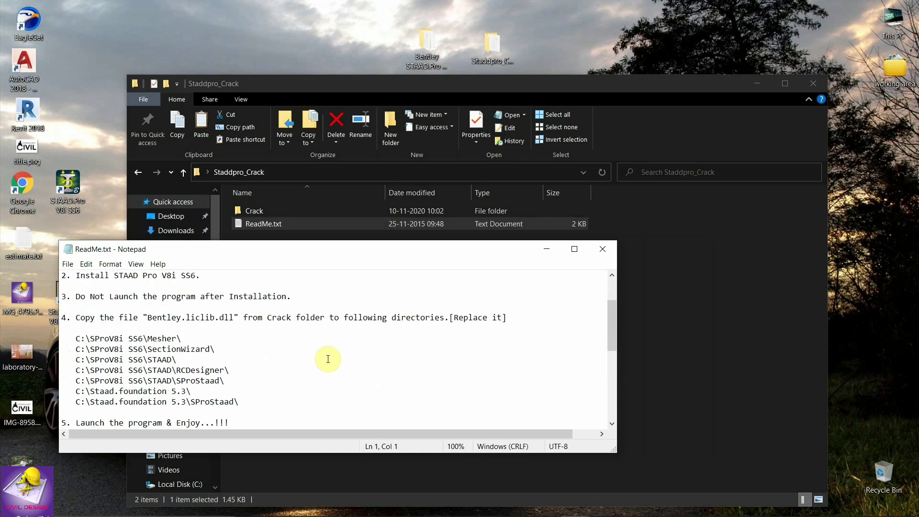
scroll(328, 359, "down", 2)
left_click_drag(287, 250, 599, 194)
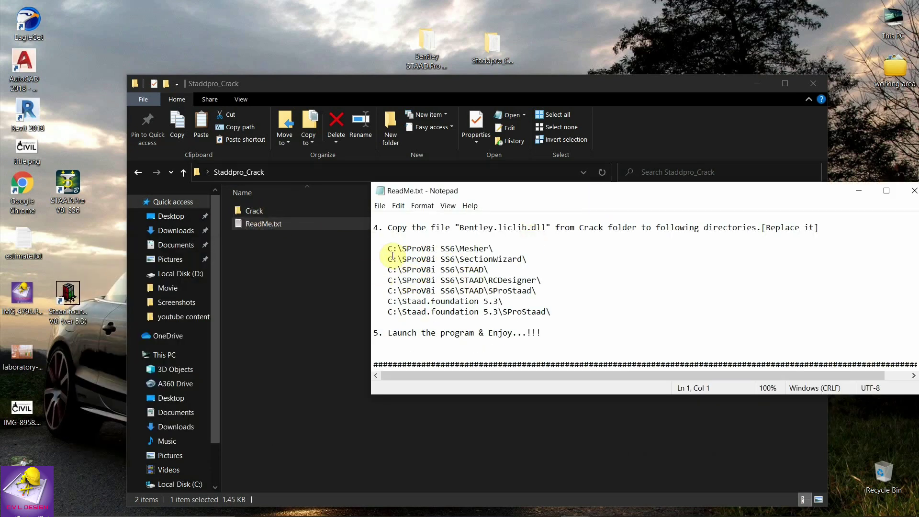
left_click_drag(389, 250, 554, 321)
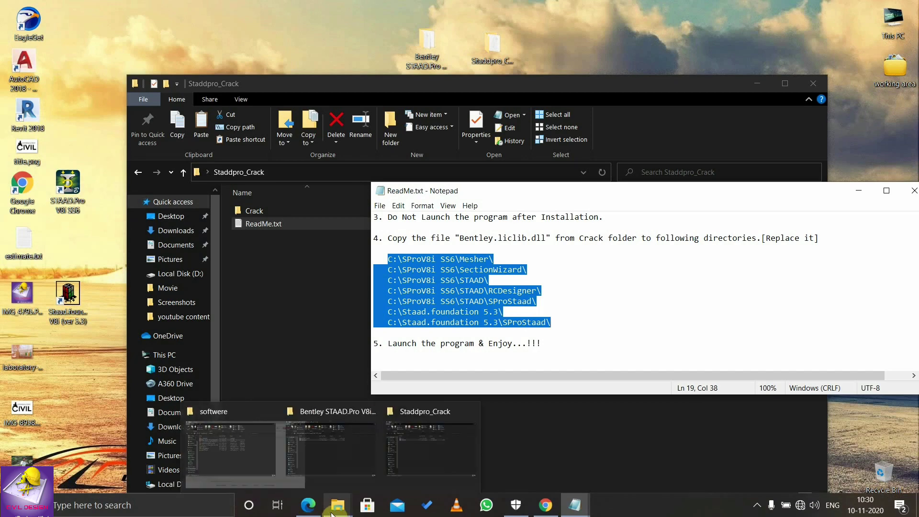
Open a new Explorer window beside the ReadMe notes and go to Local Disk (C:).
left_click(332, 514)
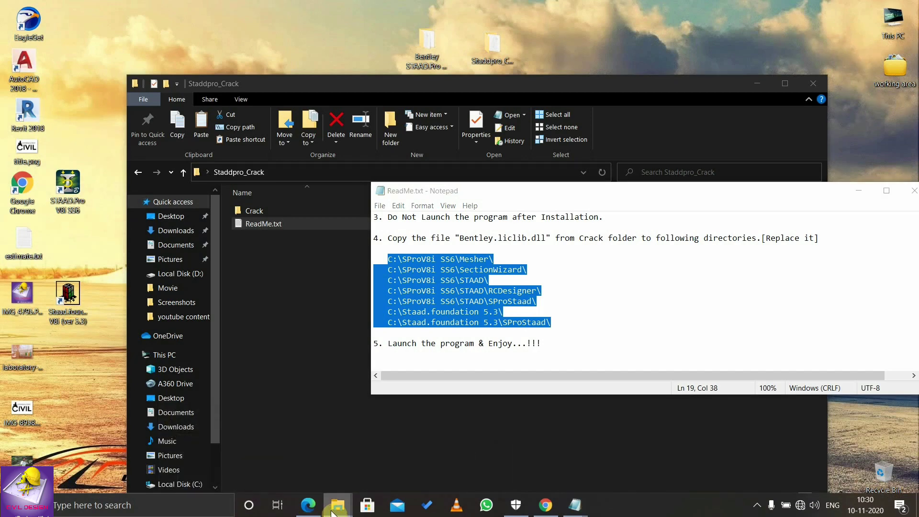
right_click(333, 512)
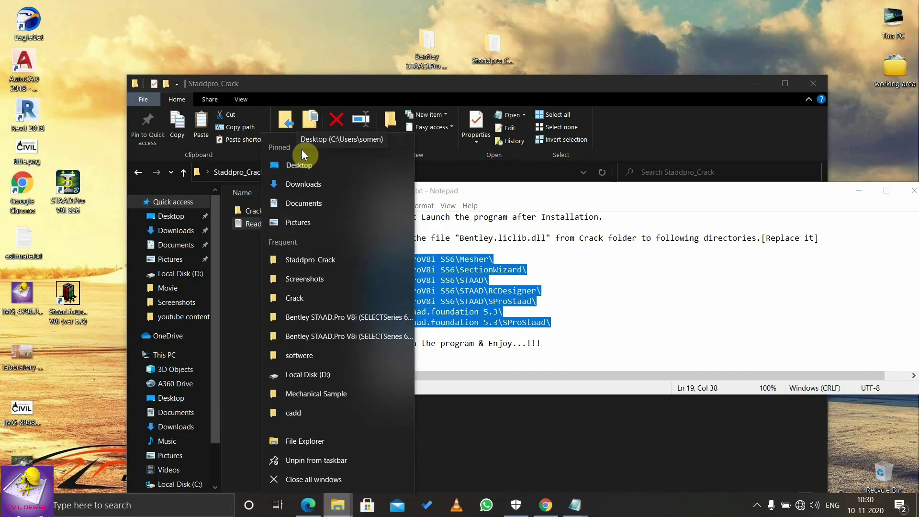
left_click(300, 163)
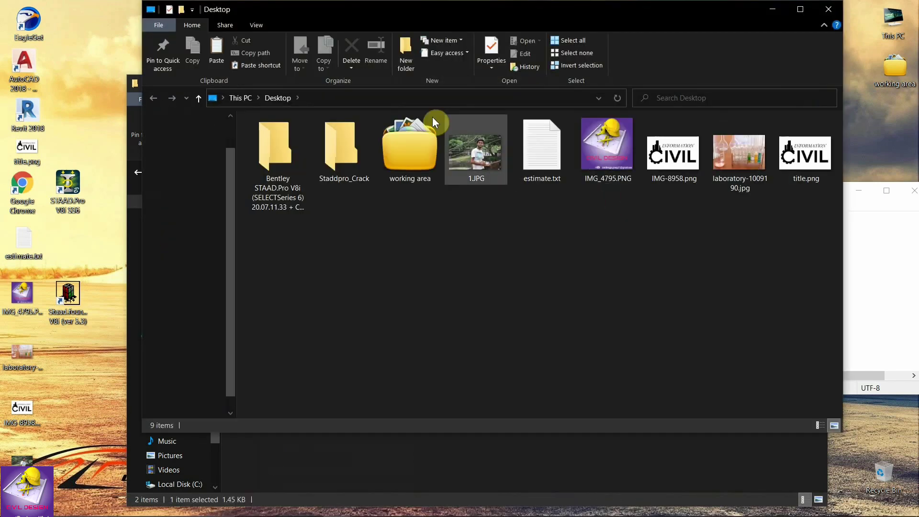
left_click_drag(518, 6, 360, 71)
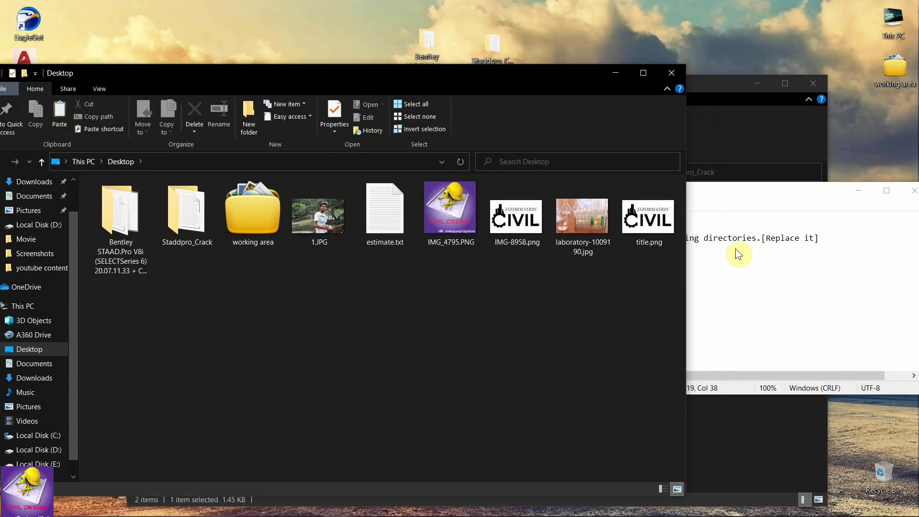
left_click_drag(458, 70, 1, 58)
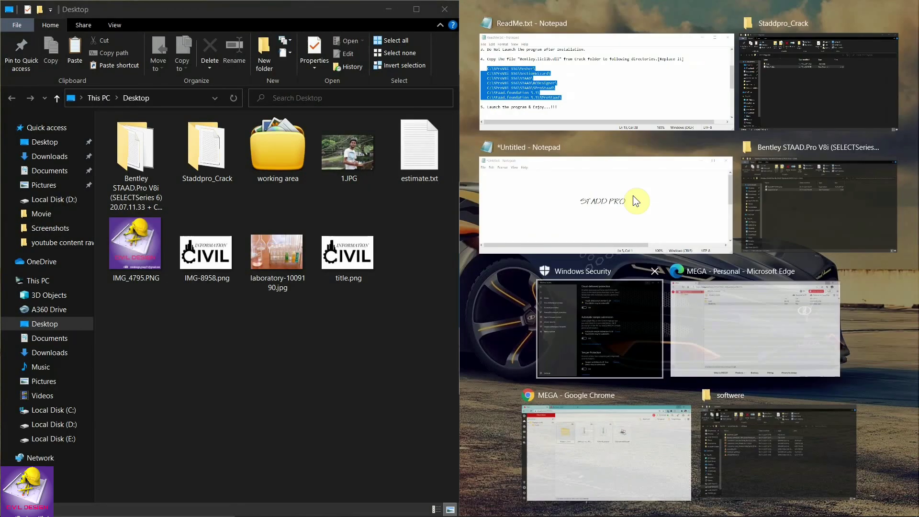
left_click(622, 82)
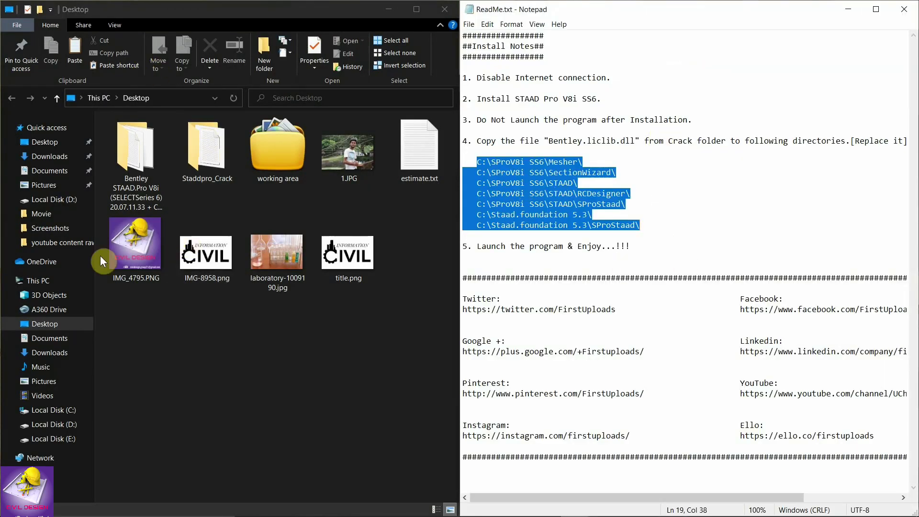
left_click(47, 410)
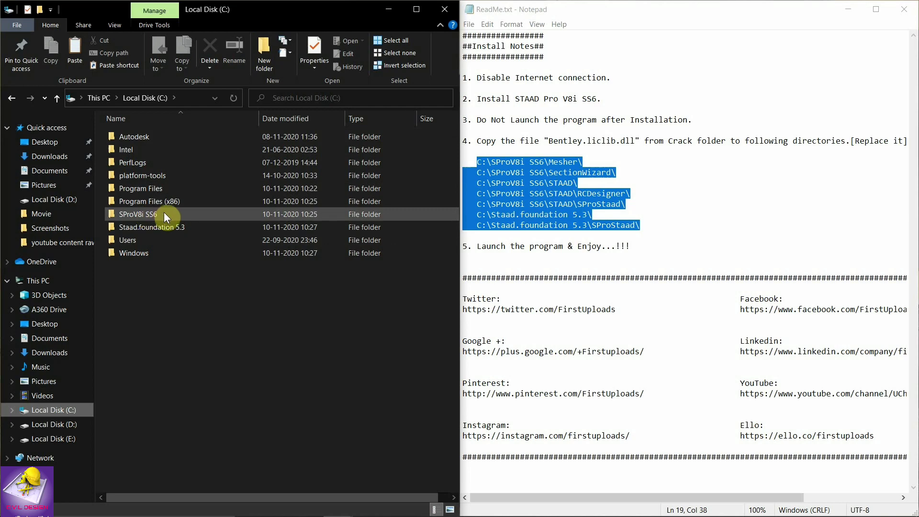
Replace Bentley.liclib.dll in C:\SProV8i SS6\Mesher and SectionWizard with the copied version.
double_click(163, 213)
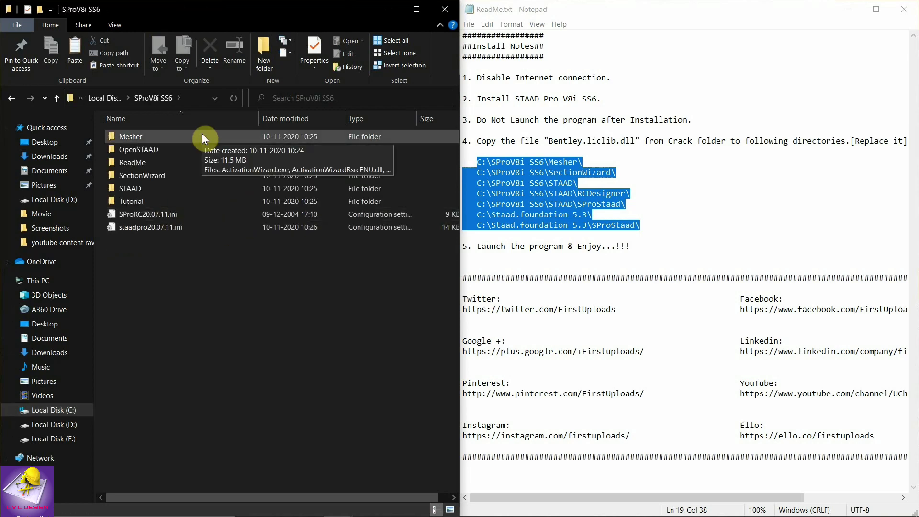
double_click(202, 136)
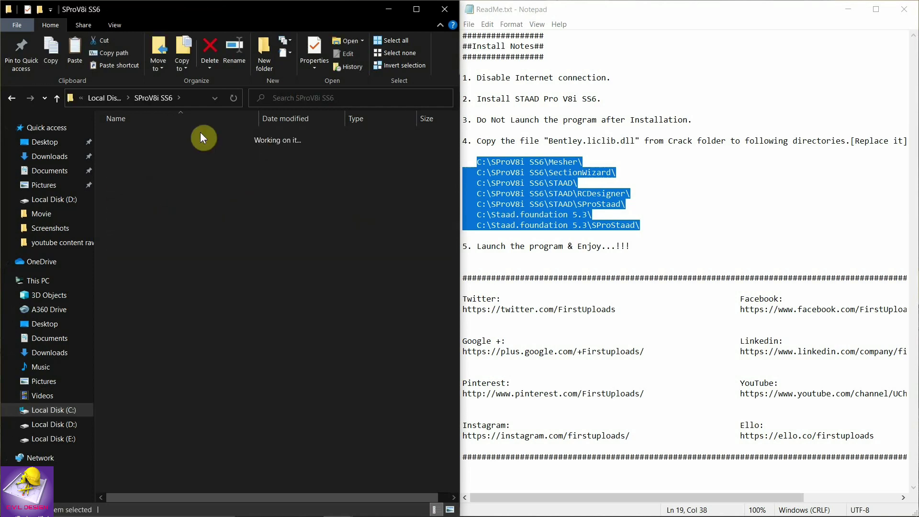
left_click(71, 51)
left_click(402, 217)
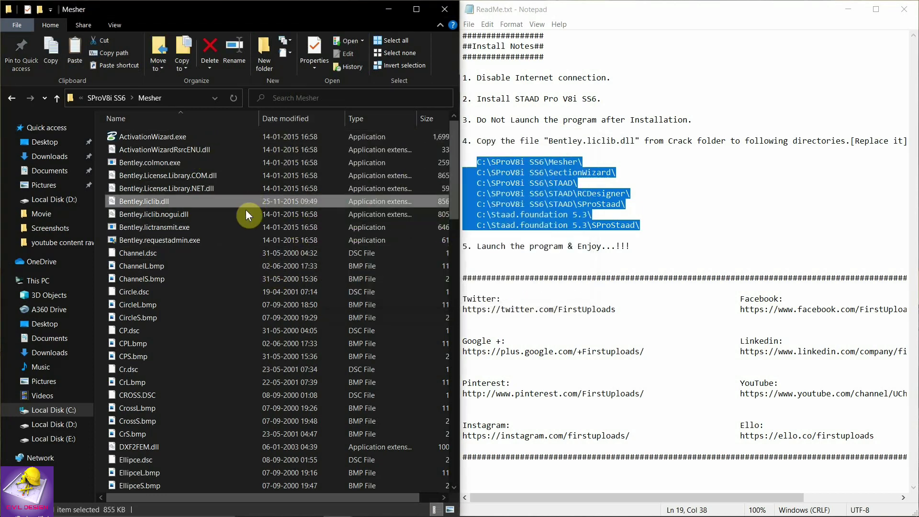
left_click(111, 100)
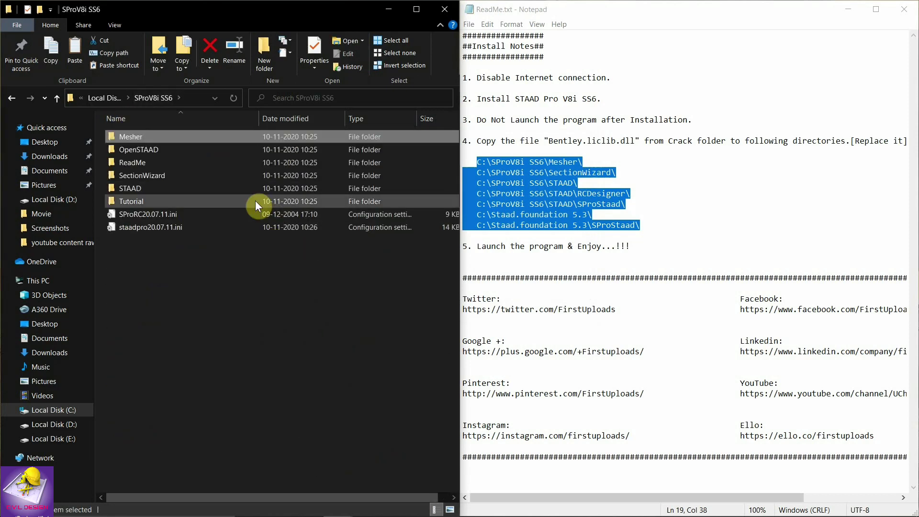
double_click(158, 176)
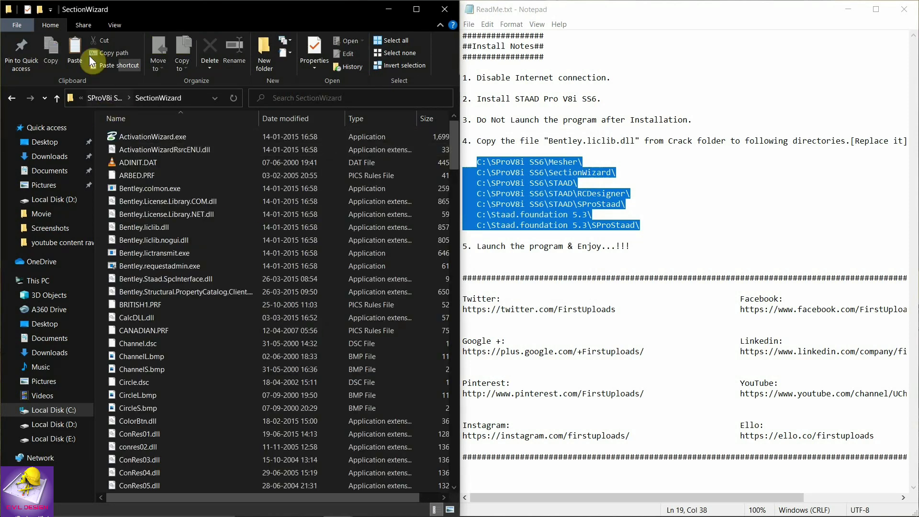
left_click(77, 55)
left_click(399, 217)
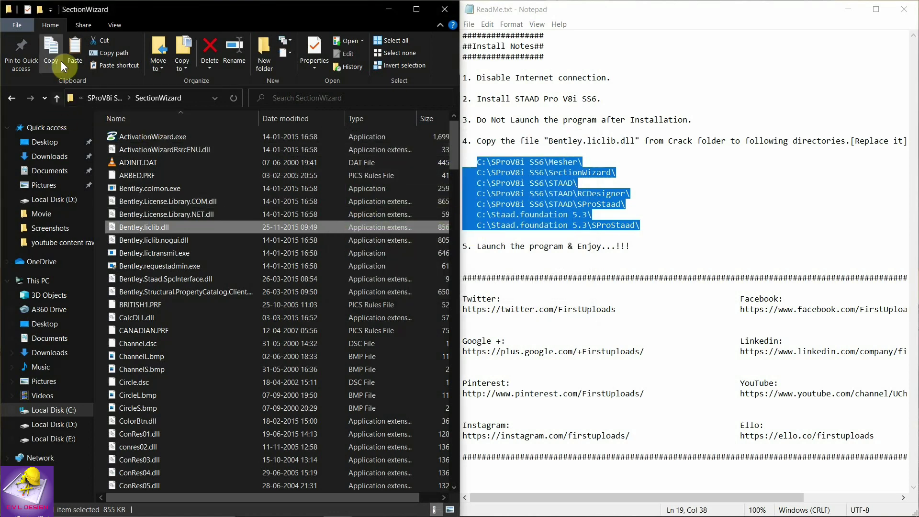
Replace Bentley.liclib.dll in the SProV8i SS6\STAAD folder and its RCDesigner subfolder.
left_click(111, 97)
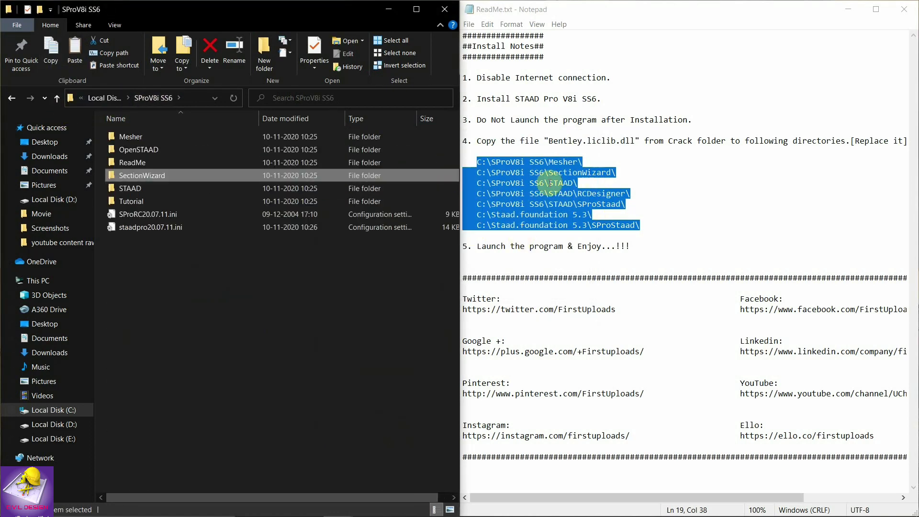
double_click(155, 191)
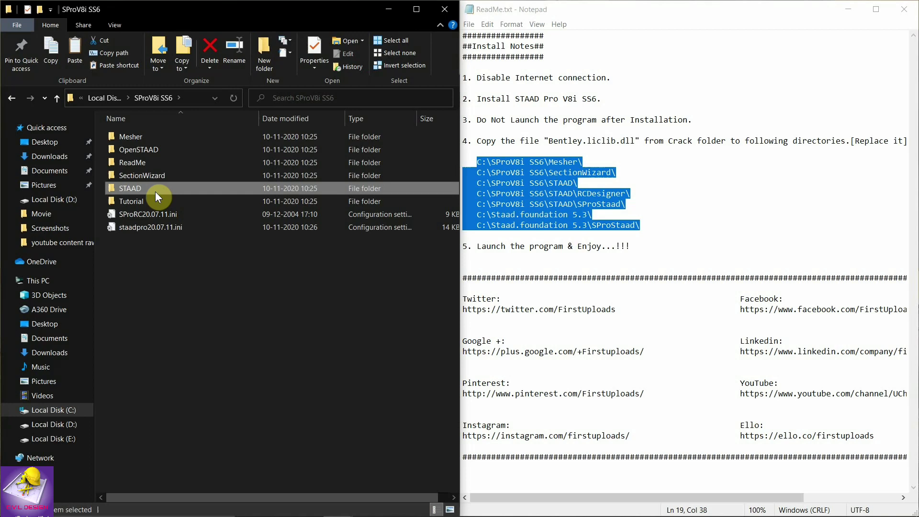
left_click(74, 48)
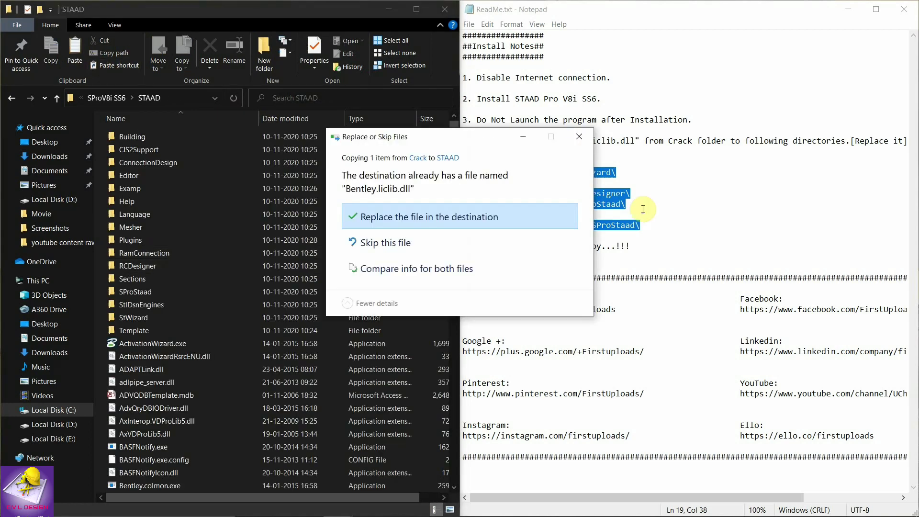
left_click(399, 214)
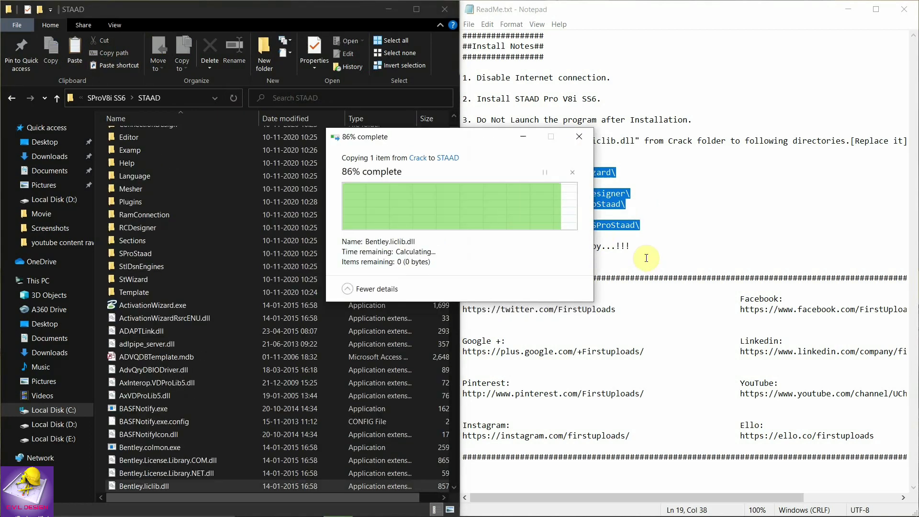
left_click(98, 98)
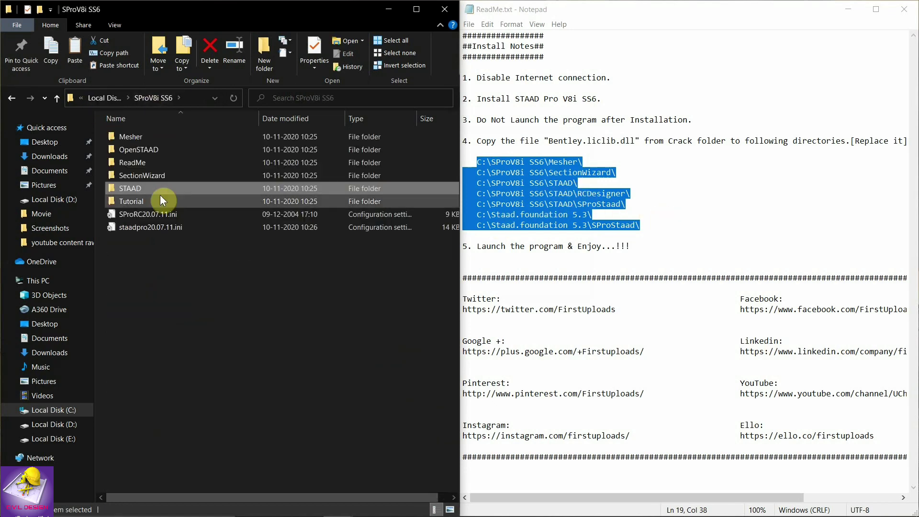
double_click(159, 192)
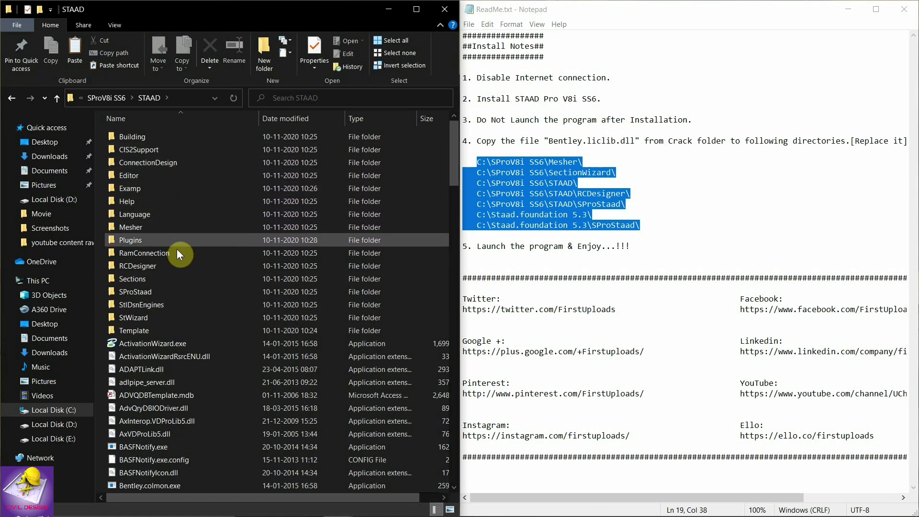
double_click(176, 265)
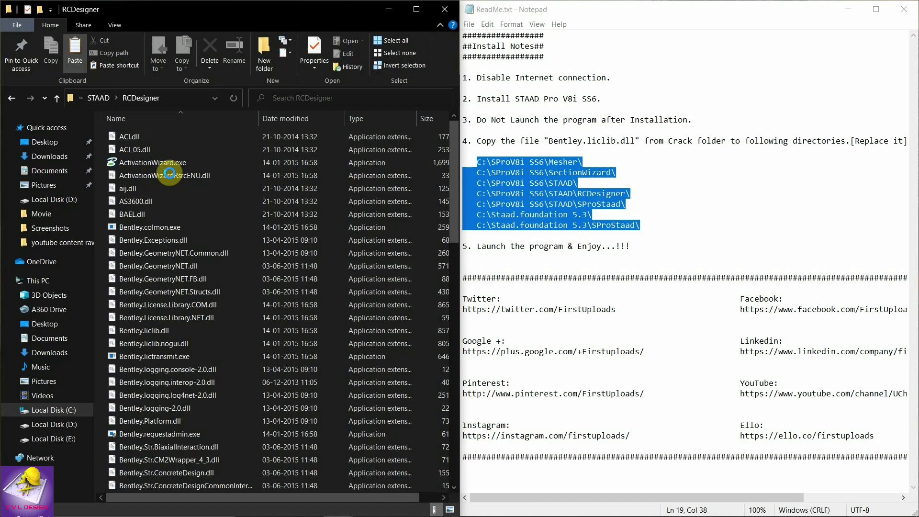
left_click(423, 212)
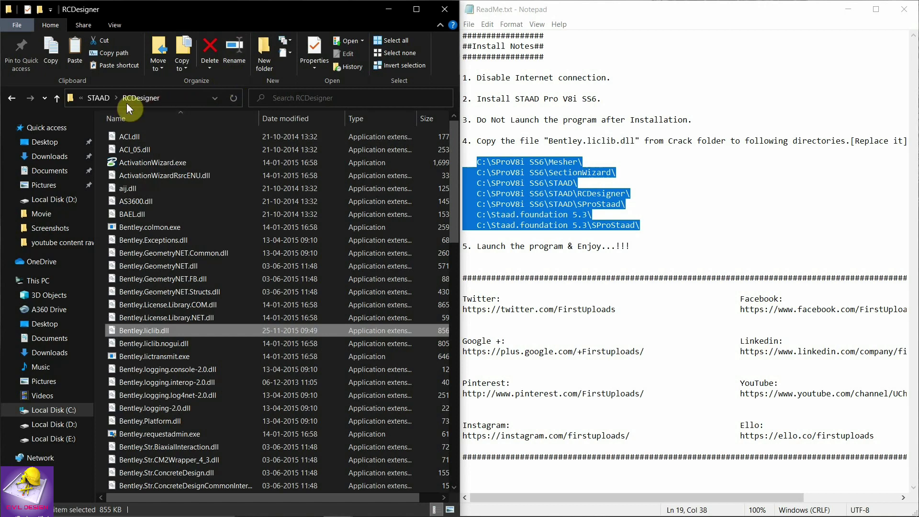
Replace Bentley.liclib.dll in the STAAD\SProStaad folder.
left_click(100, 95)
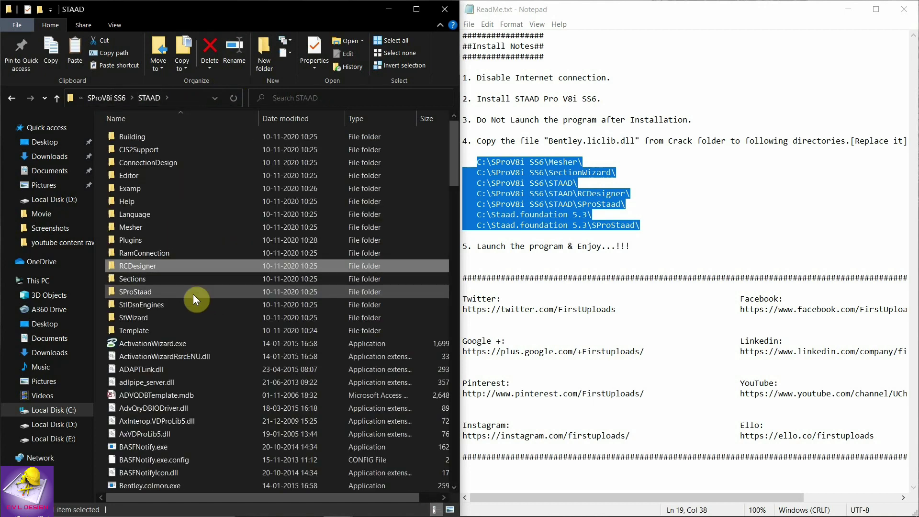
double_click(201, 294)
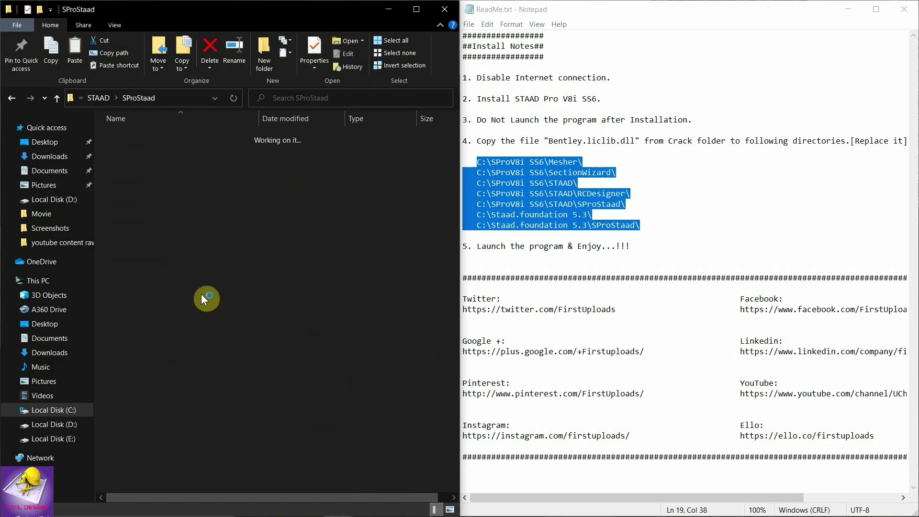
left_click(81, 57)
left_click(421, 238)
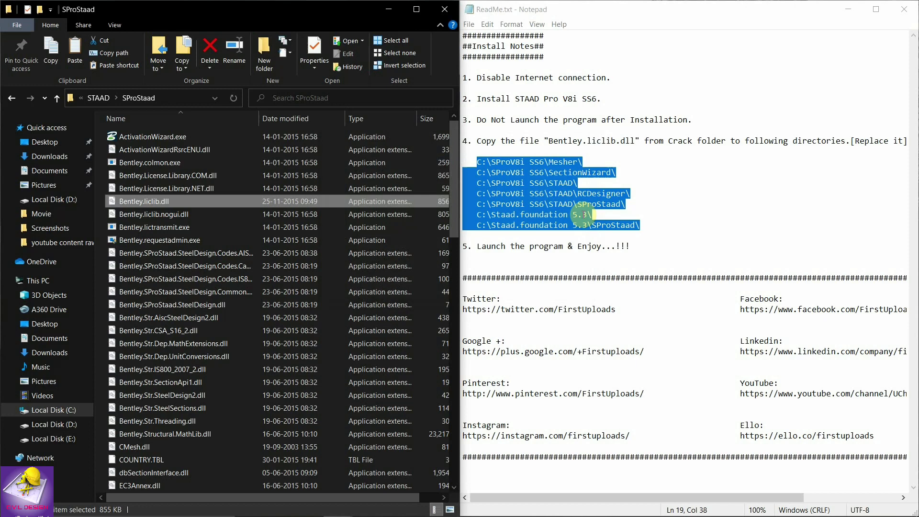
left_click(96, 100)
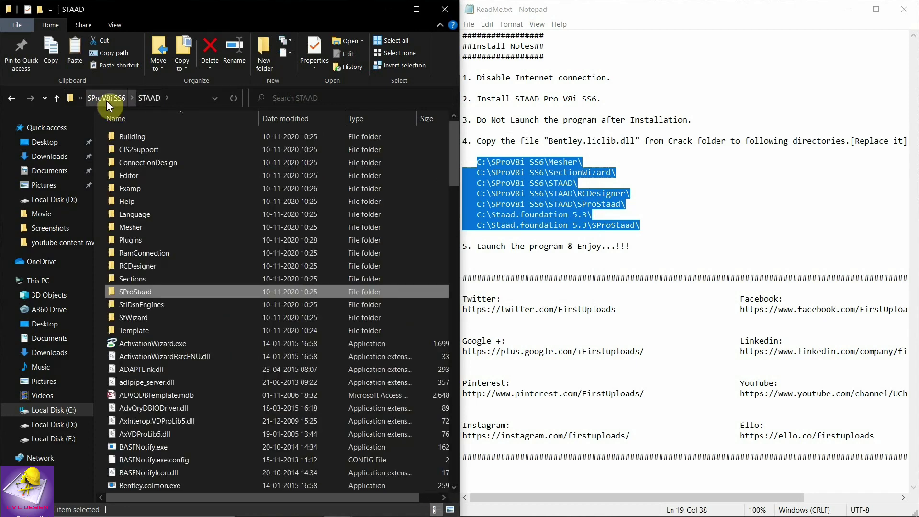
Paste and replace Bentley.liclib.dll in C:\Staad.foundation 5.3 and its SProStaad subfolder.
left_click(103, 98)
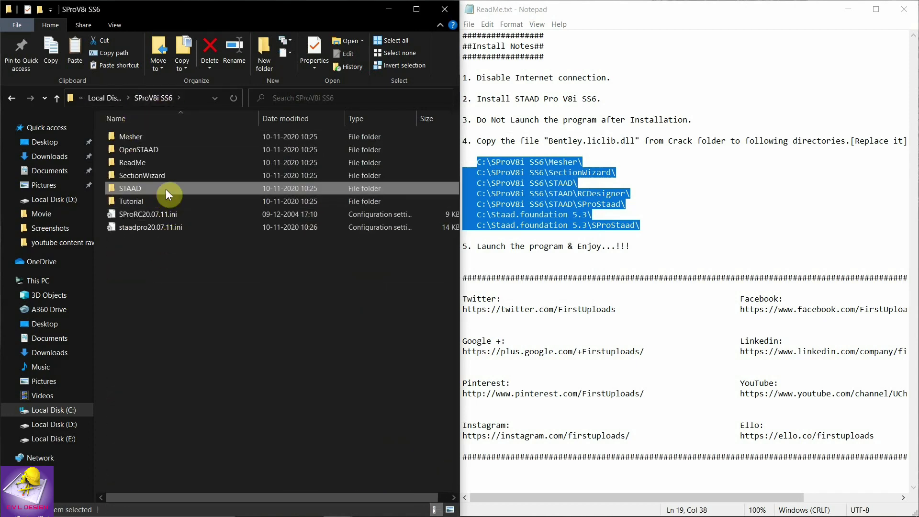
left_click(109, 98)
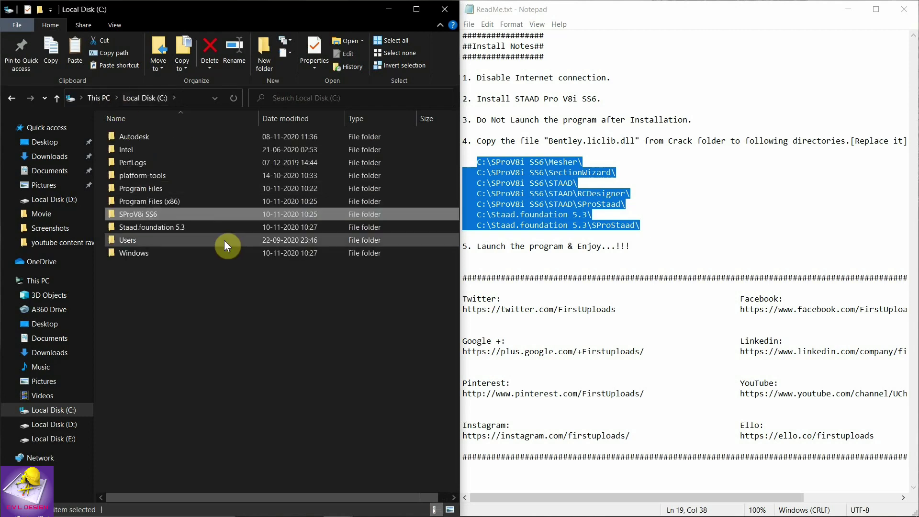
left_click(210, 228)
double_click(209, 227)
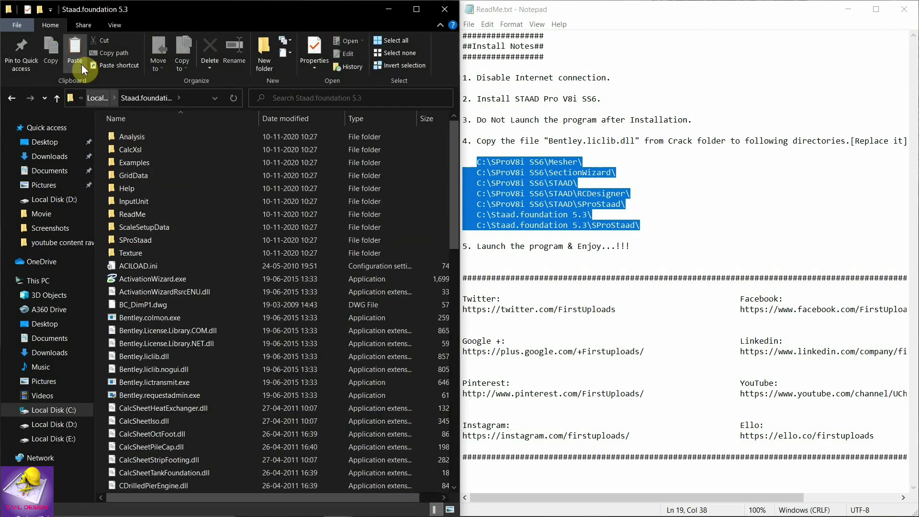
left_click(79, 61)
left_click(403, 219)
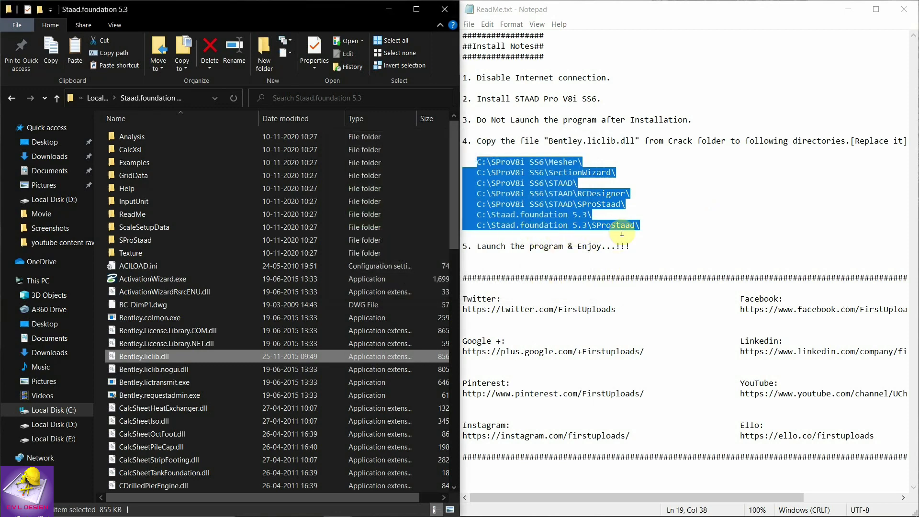
double_click(160, 243)
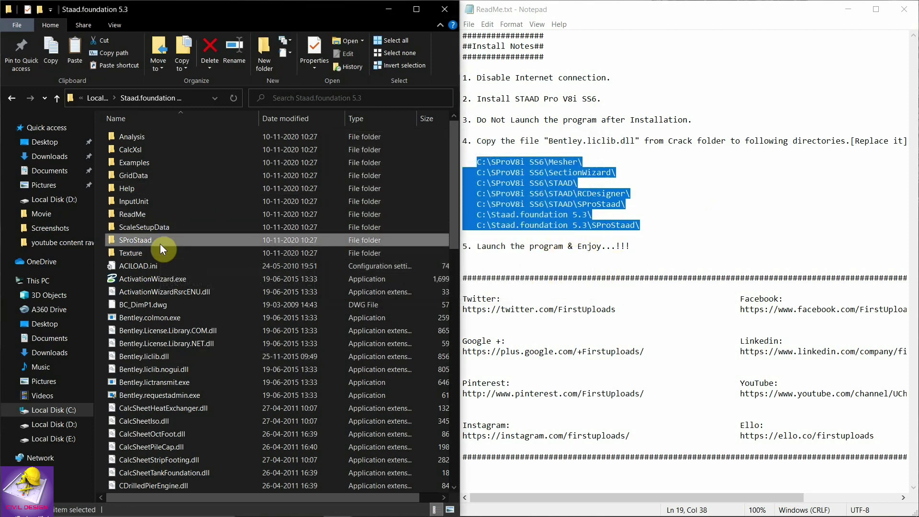
left_click(75, 52)
left_click(406, 219)
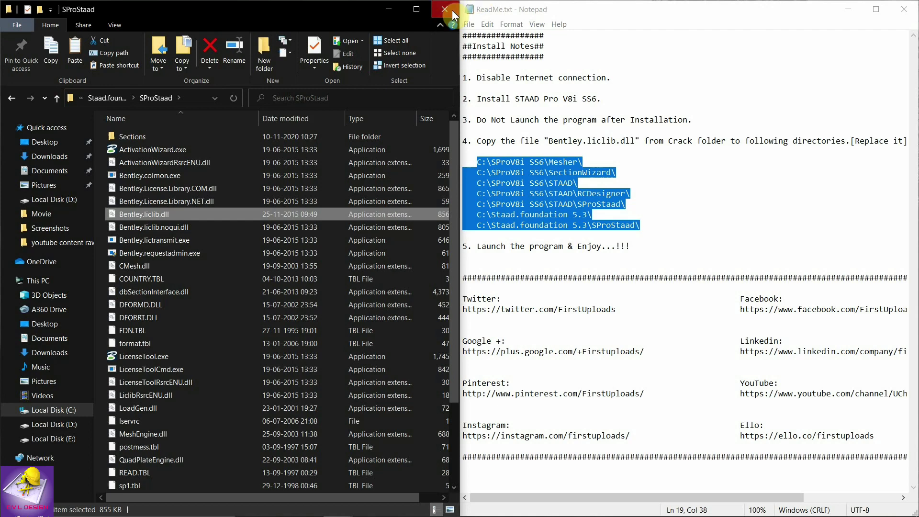
Close the SProStaad Explorer window and the ReadMe install notes.
left_click(452, 10)
left_click_drag(595, 8, 354, 84)
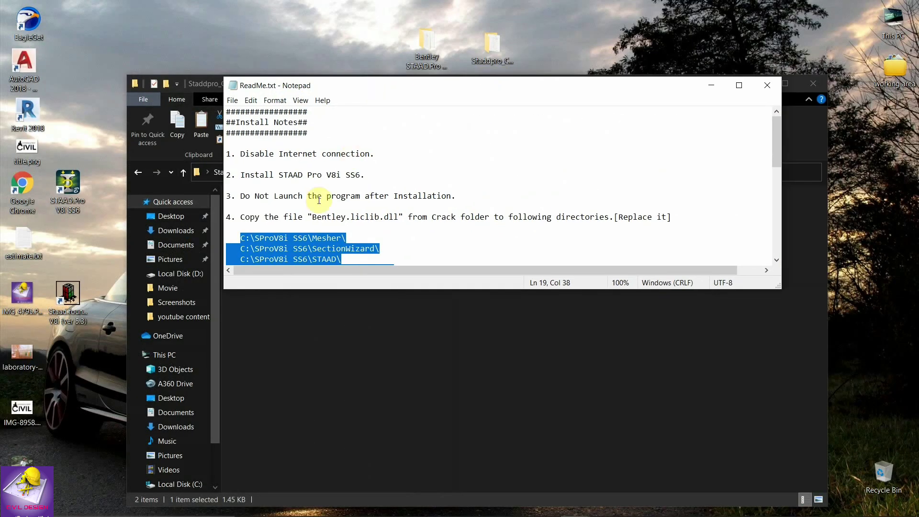
scroll(373, 205, "down", 1)
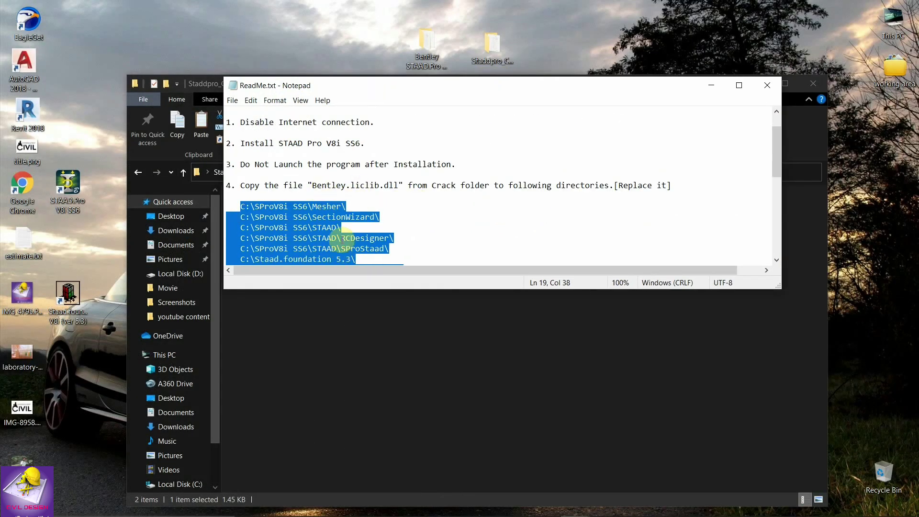
scroll(349, 220, "down", 1)
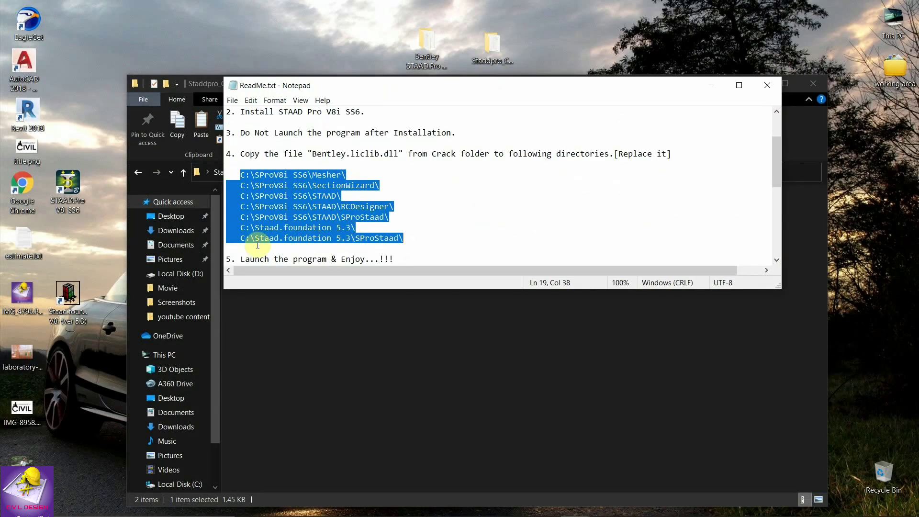
left_click(761, 85)
Refresh the desktop and close the Staddpro_Crack folder window.
right_click(638, 55)
left_click(696, 110)
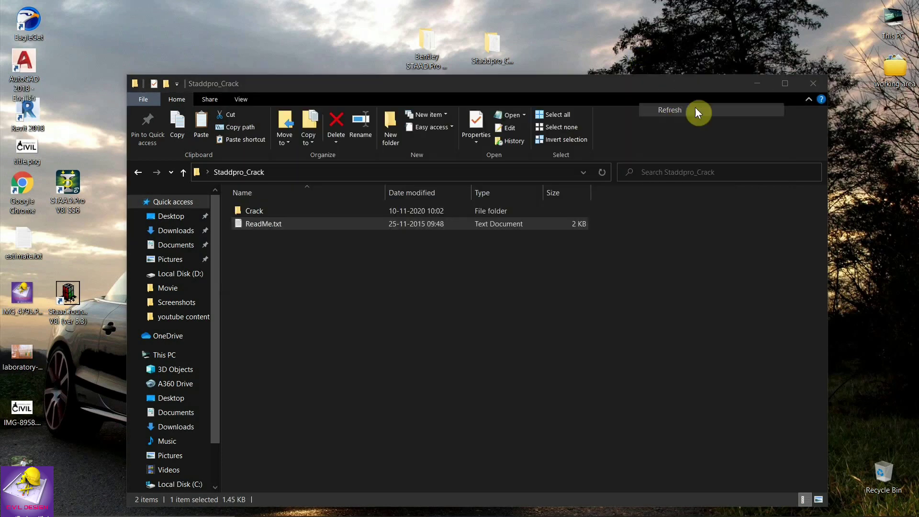
left_click(808, 85)
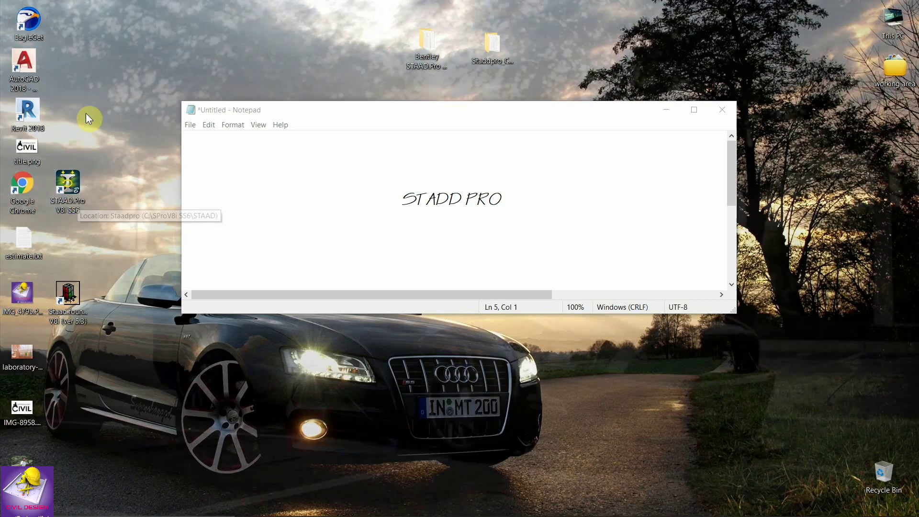
right_click(92, 97)
Create a new Space model in foot and kip units with Add Beam as the starting task.
left_click(145, 148)
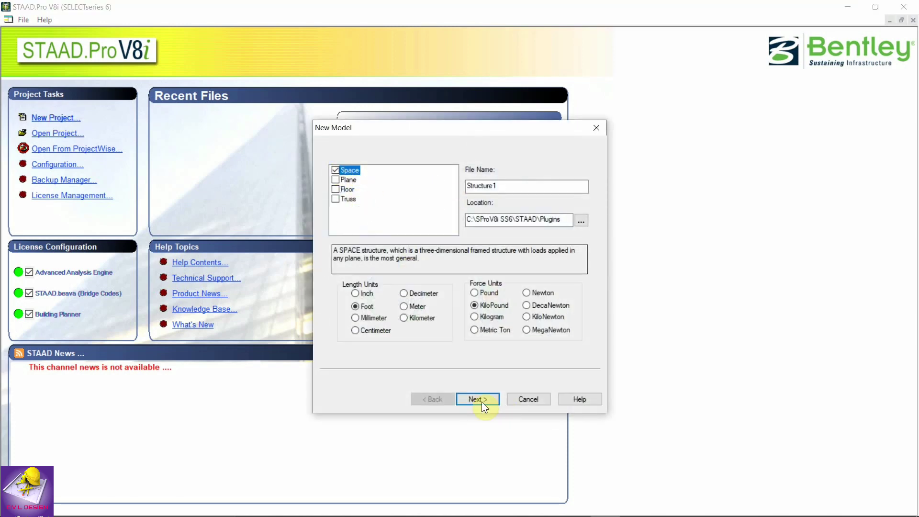
left_click(407, 306)
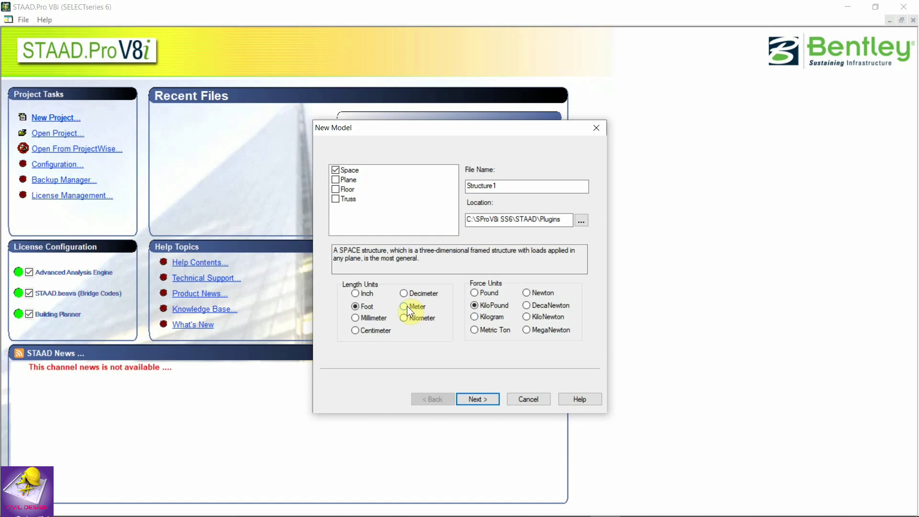
left_click(357, 308)
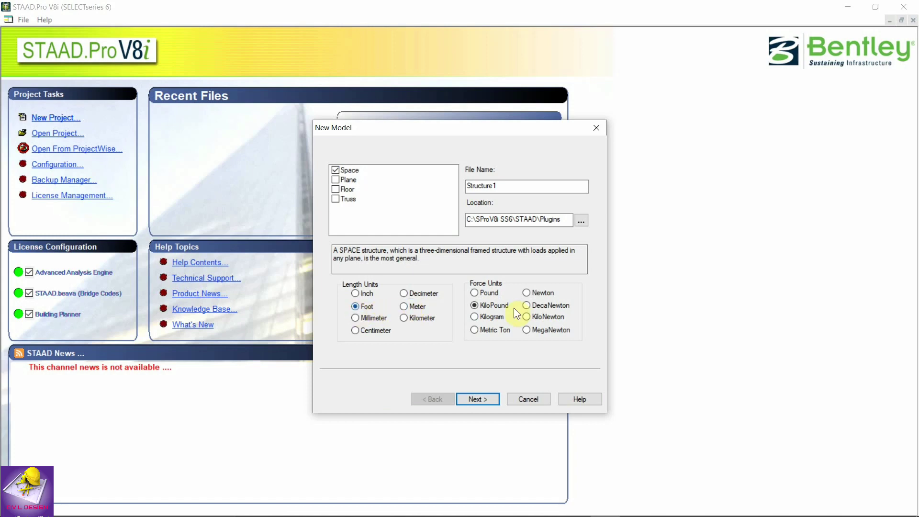
left_click(477, 399)
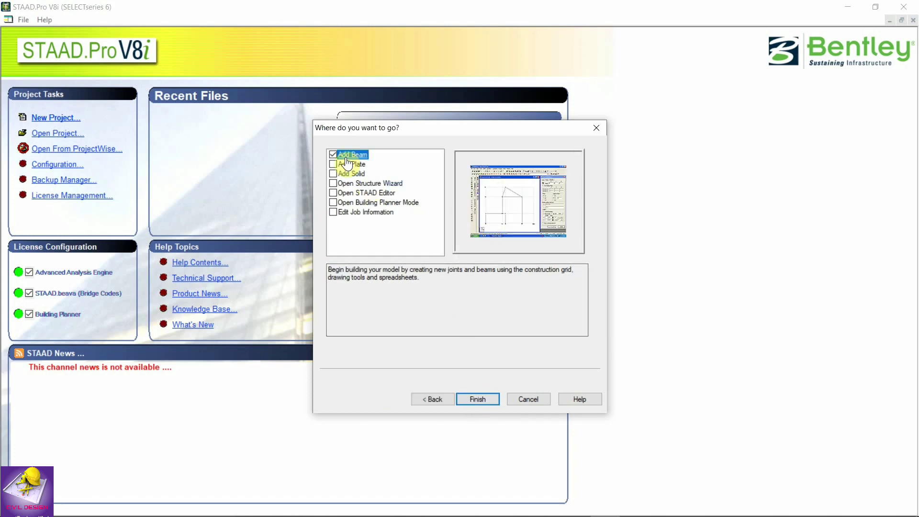
left_click(480, 399)
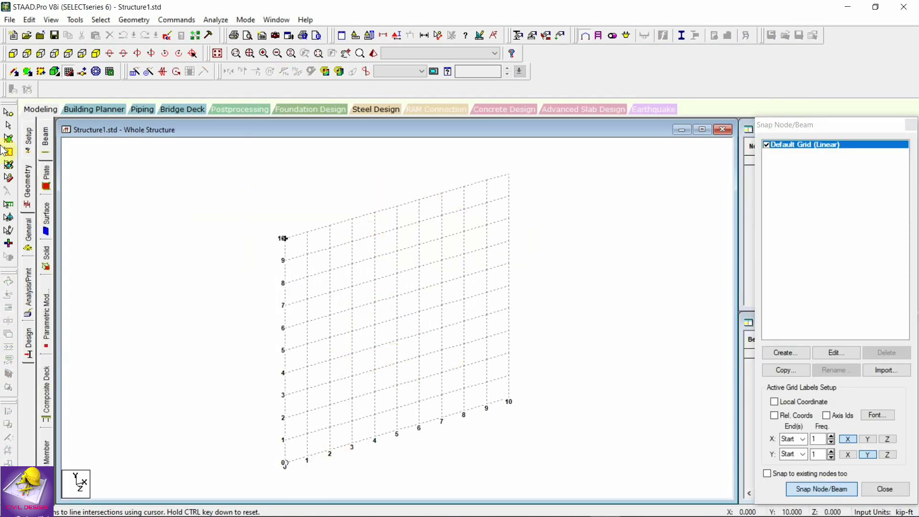
Draw frame members through grid points (2,0), (2,7) and (8,9), then end beam drawing.
left_click(329, 450)
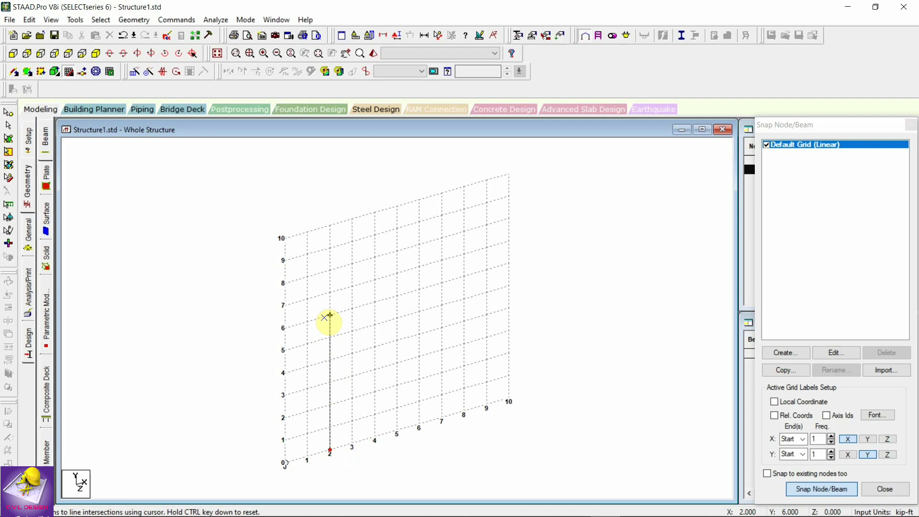
left_click(331, 297)
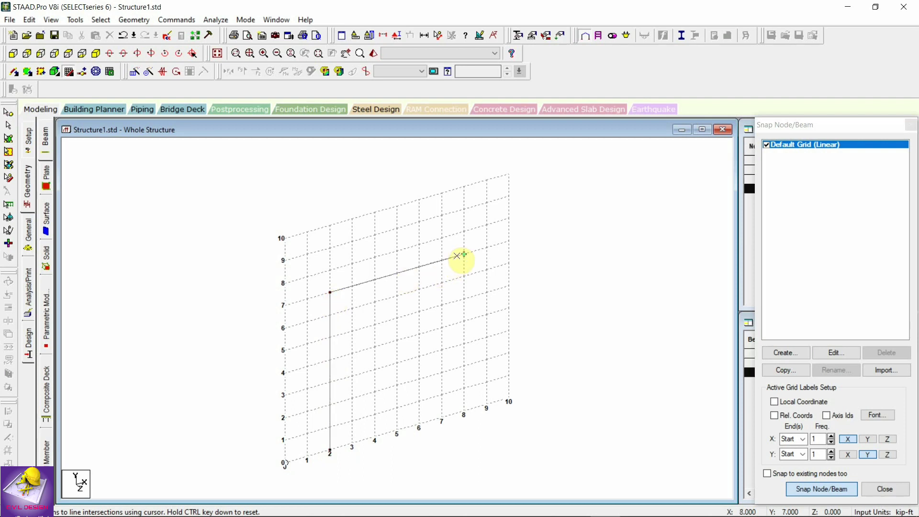
left_click(458, 256)
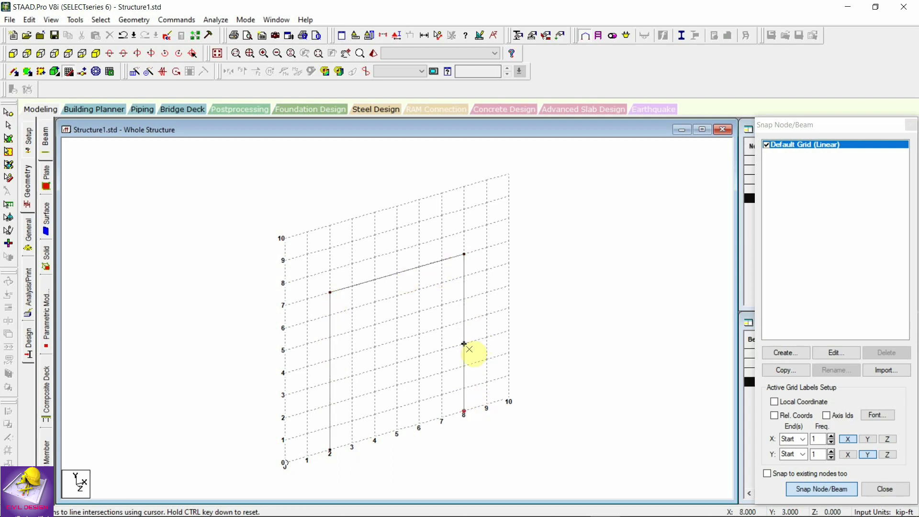
key("Escape")
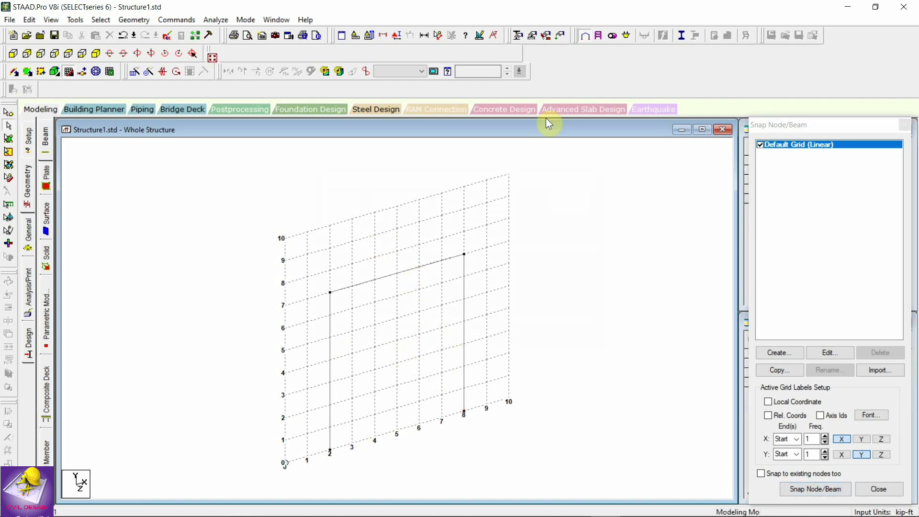
left_click(303, 21)
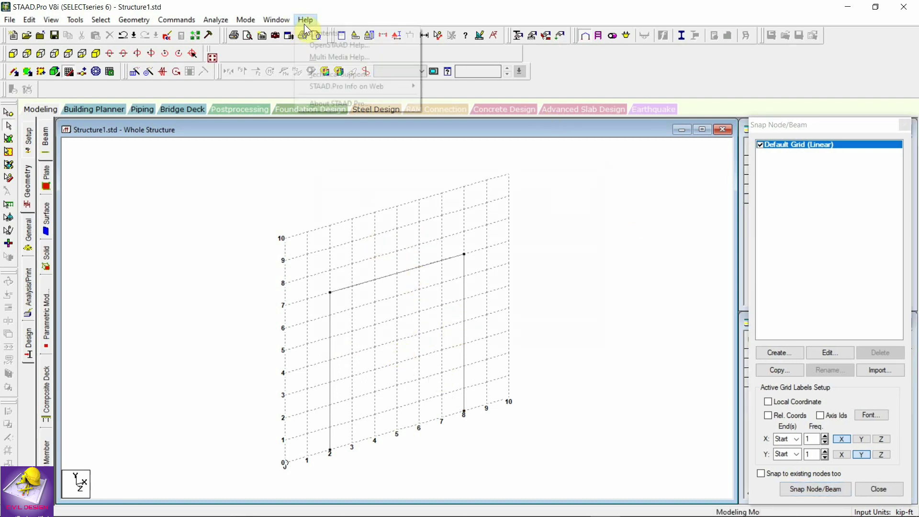
View the STAAD.Pro version details in the About dialog, then close it.
left_click(358, 101)
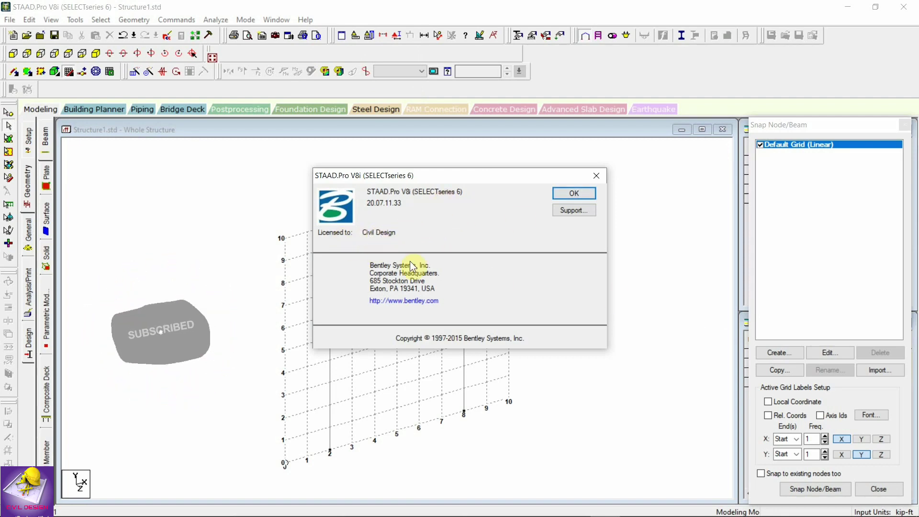
left_click(573, 194)
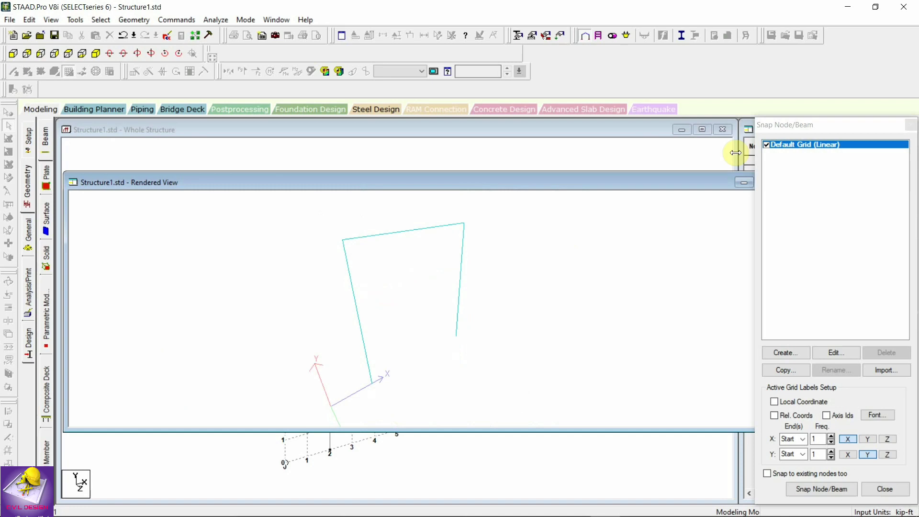
Close the Rendered View window, returning to the portal frame in the Whole Structure view.
left_click_drag(635, 178, 588, 166)
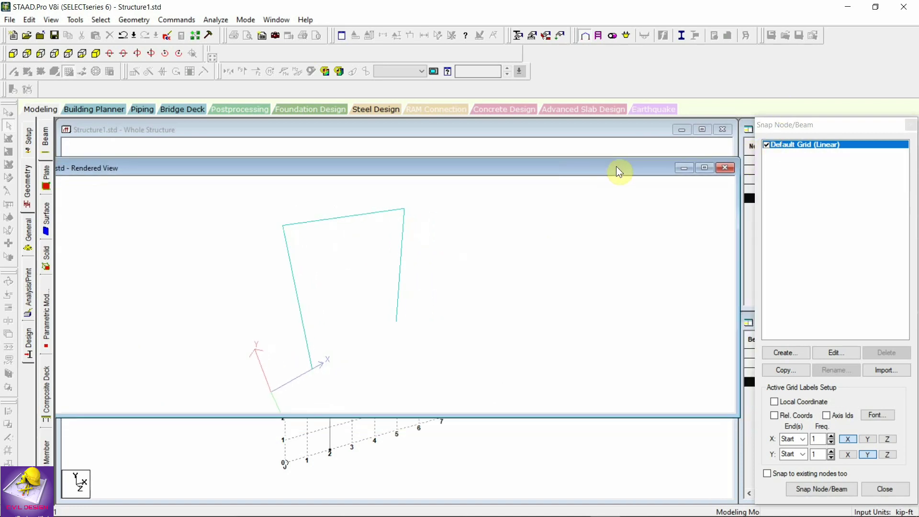
left_click(726, 167)
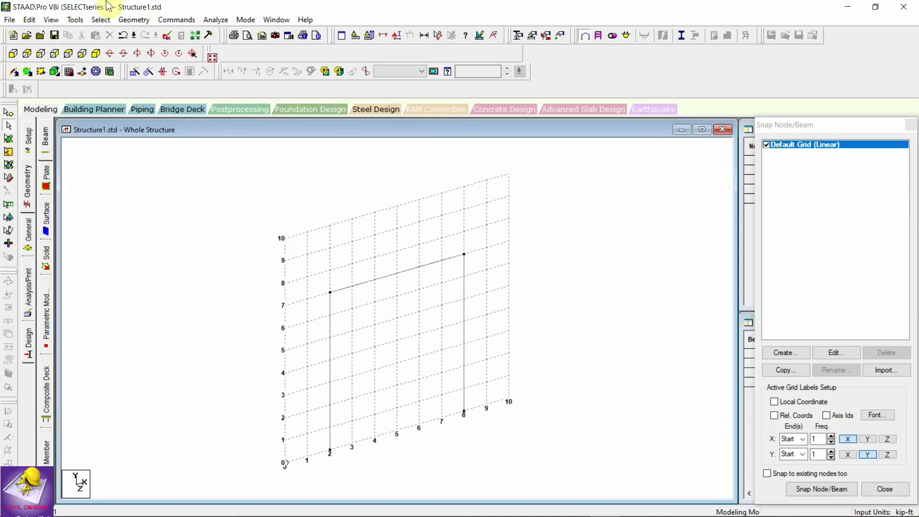
left_click(305, 20)
left_click(441, 221)
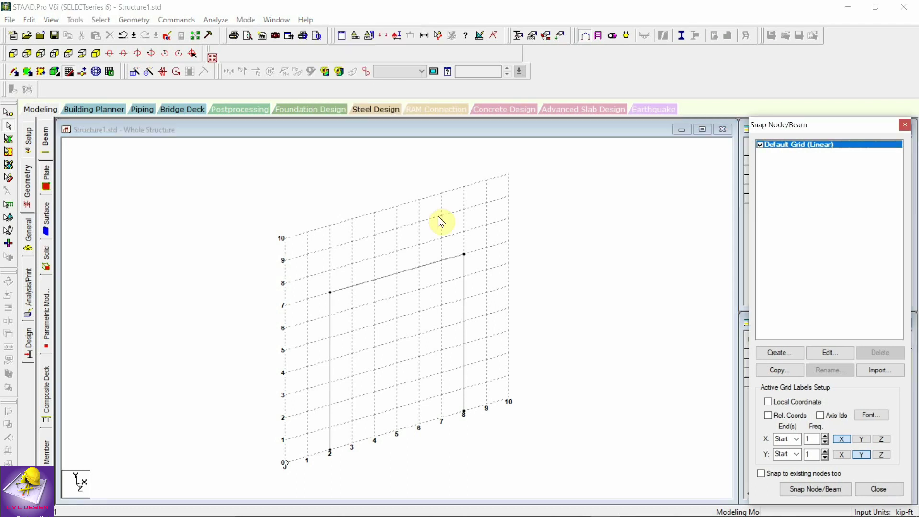